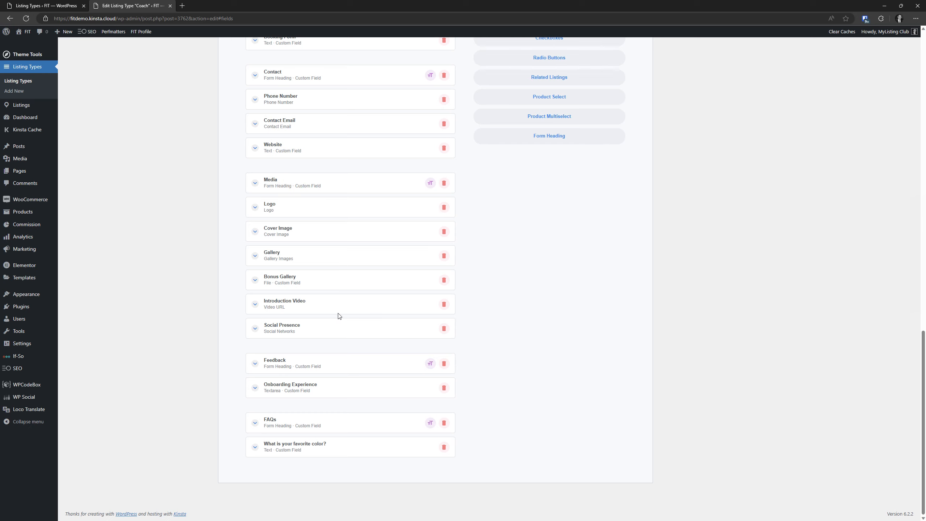
Turn off Enable package visibility on the FAQs heading field
left_click(301, 423)
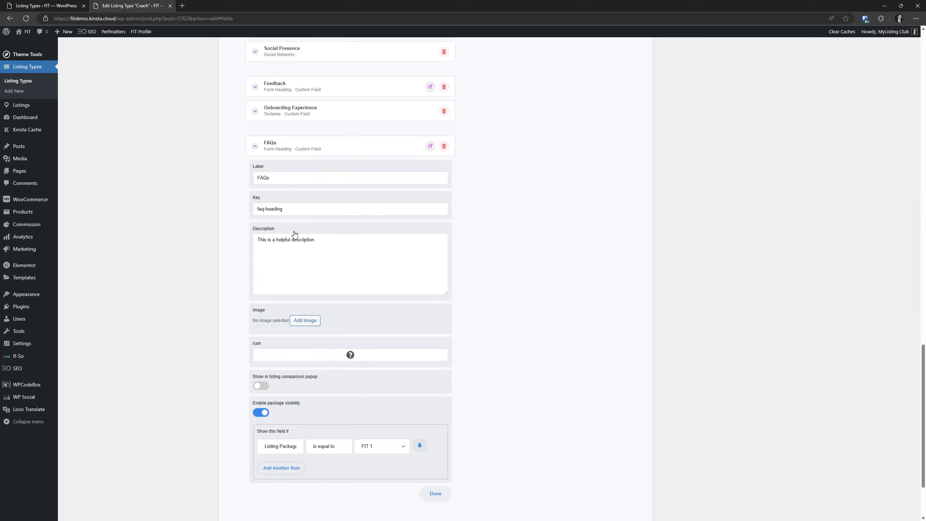
scroll(274, 263, "down", 3)
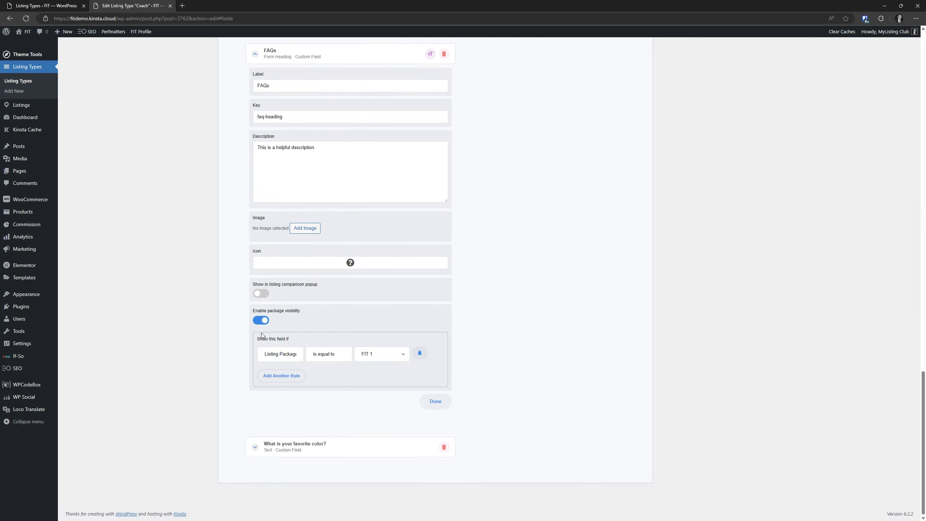
left_click(262, 320)
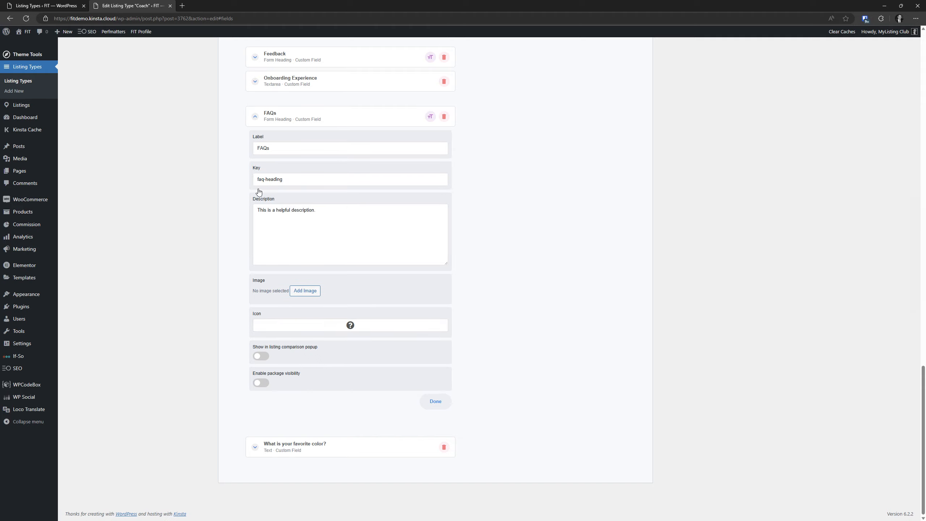
left_click(271, 121)
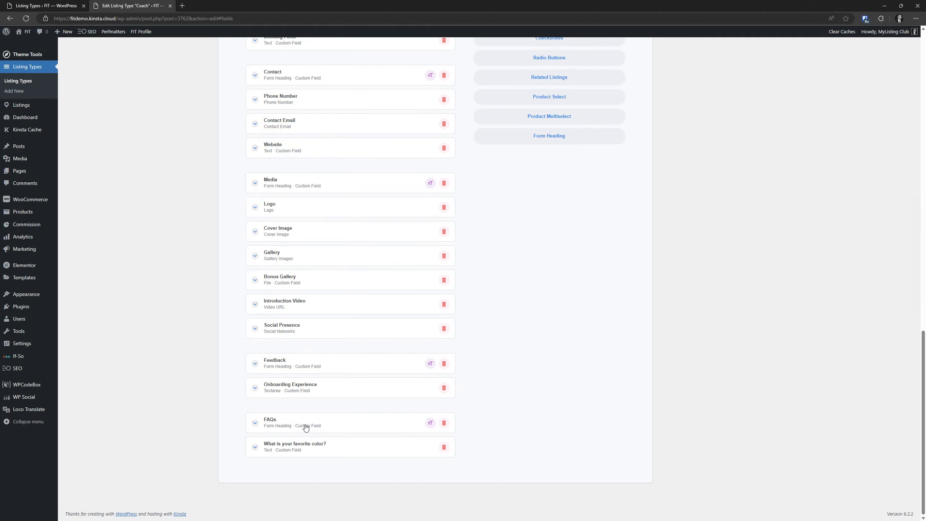
Check the favorite-color question's settings, leaving it FIT 1-only
left_click(307, 447)
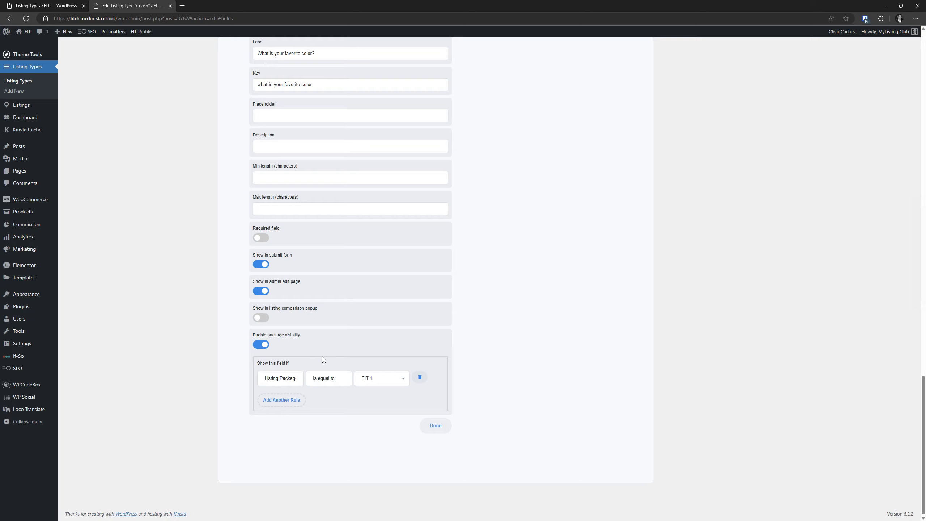
scroll(321, 356, "up", 4)
left_click(299, 167)
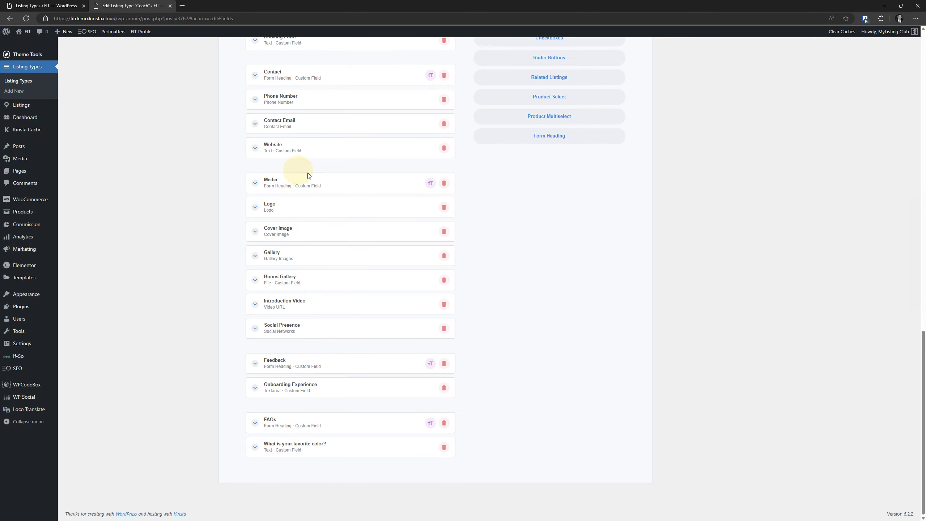
scroll(414, 399, "up", 5)
scroll(465, 366, "up", 9)
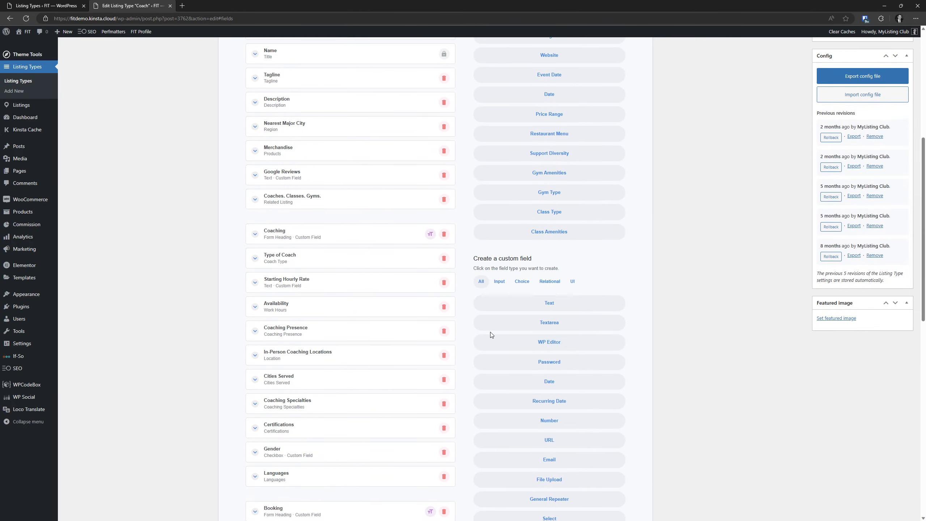
Add a Text field labelled 'What is your favorite animal?'
left_click(554, 300)
scroll(396, 339, "down", 2)
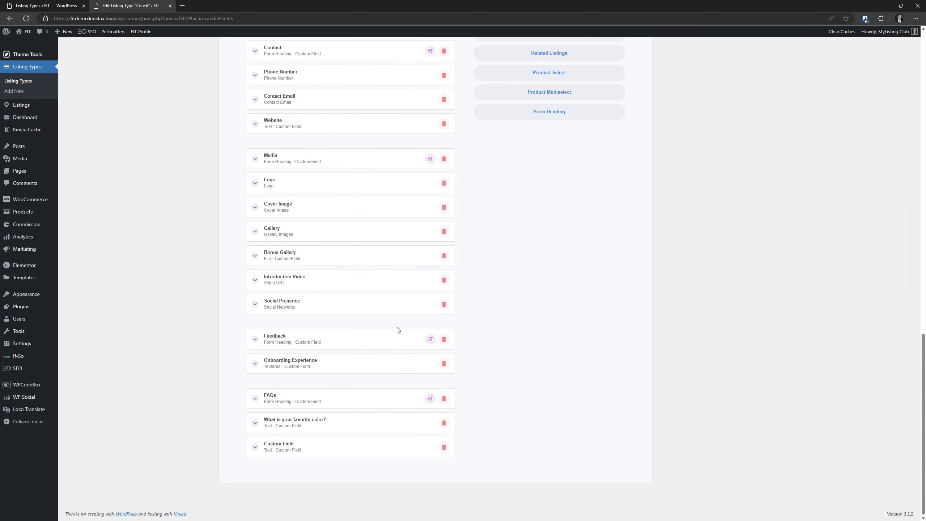
left_click(303, 447)
triple_click(303, 473)
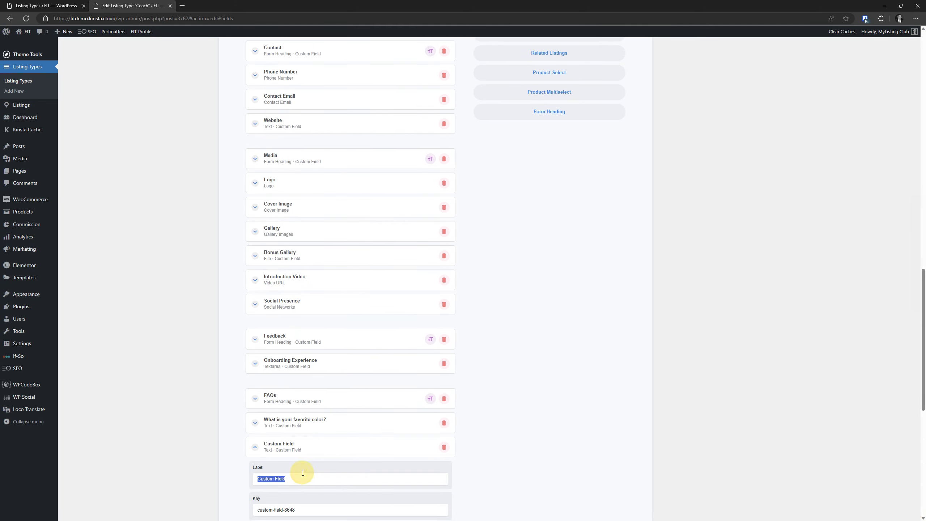
type("What is your f")
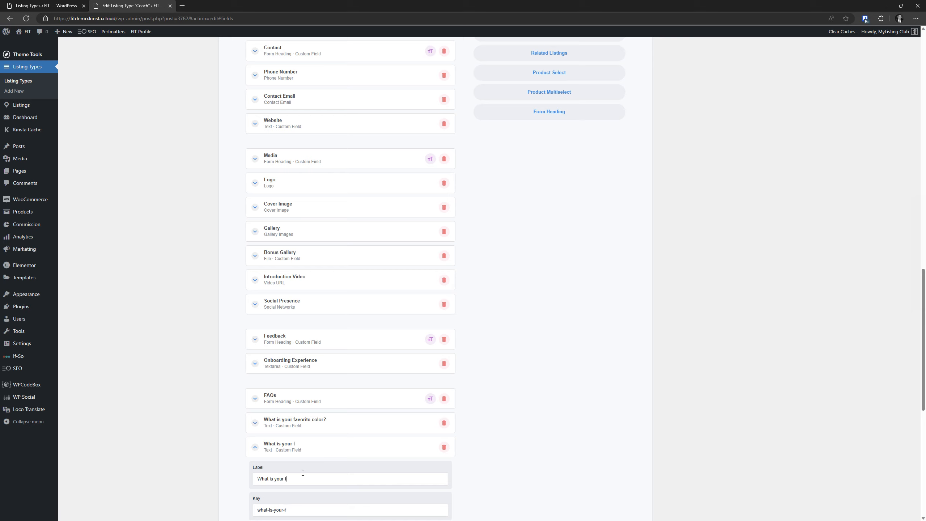
type("avorite animal?")
scroll(337, 376, "down", 5)
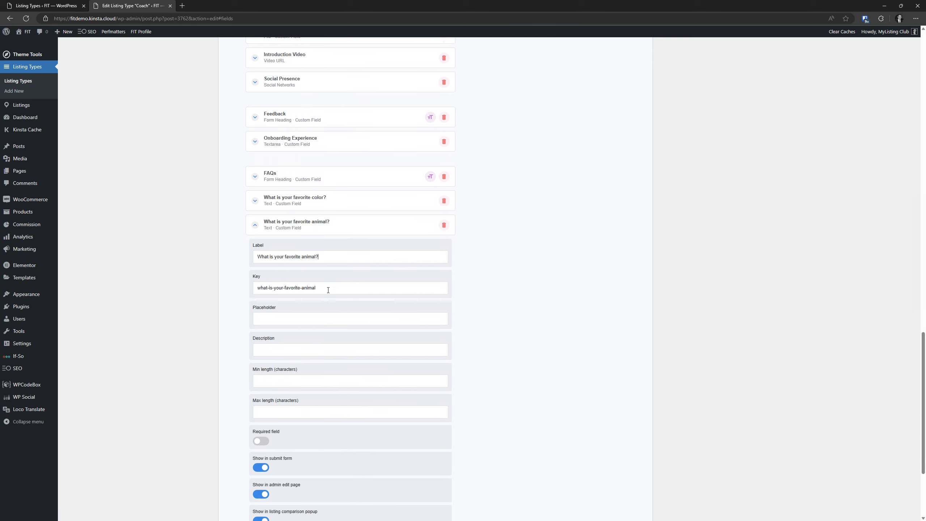
left_click(328, 224)
Remove the favorite-color question's package restriction
left_click(320, 425)
scroll(346, 383, "down", 10)
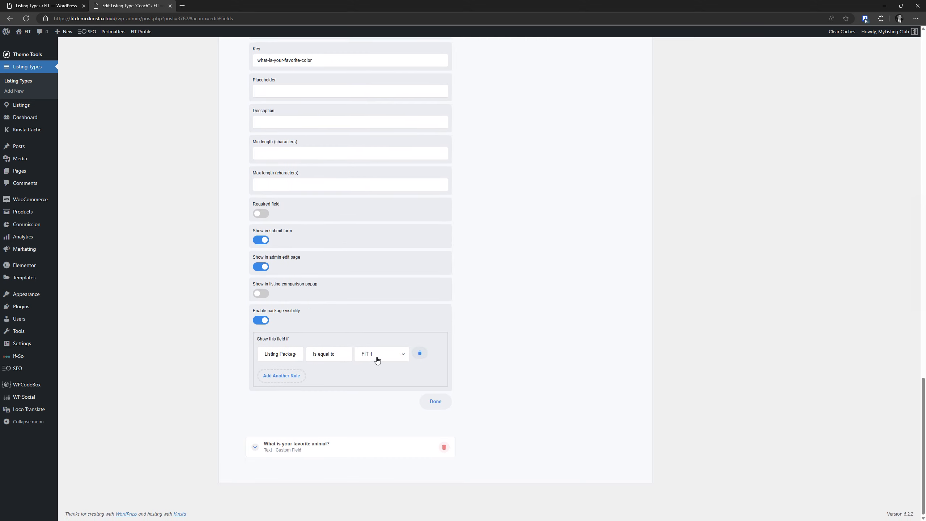
left_click(261, 320)
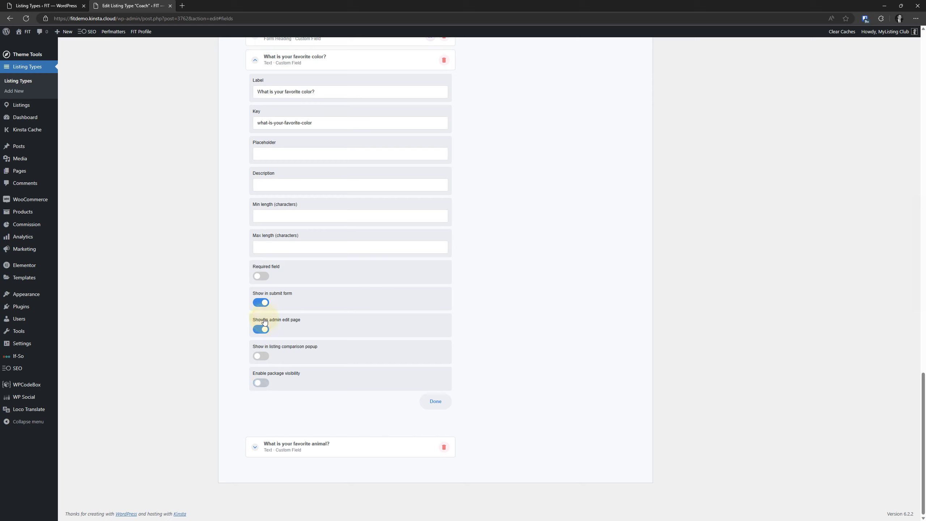
Limit the favorite-animal field to Listing Package FIT 2
left_click(323, 450)
left_click(261, 406)
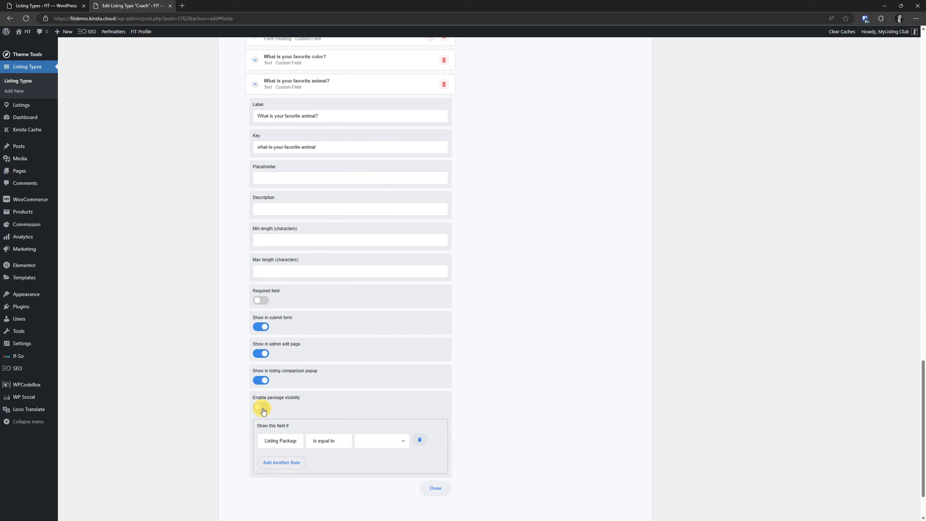
left_click(392, 436)
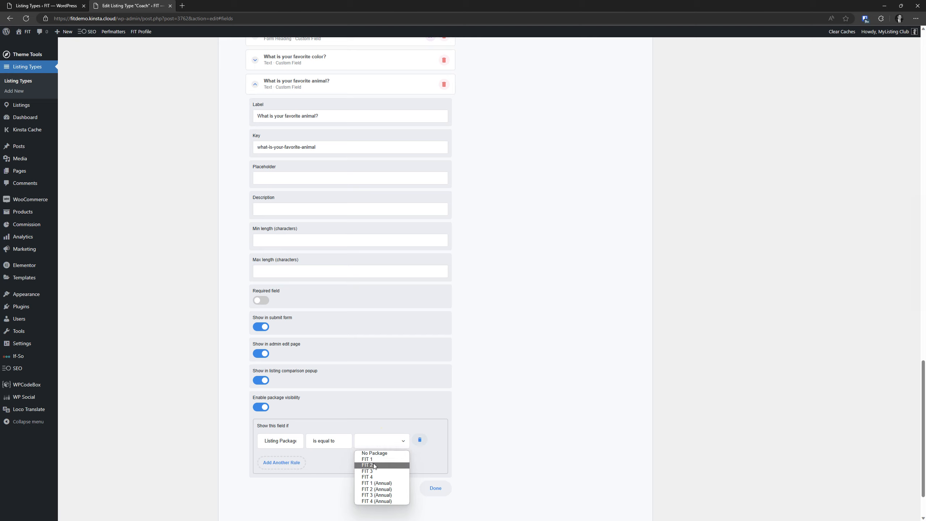
left_click(373, 463)
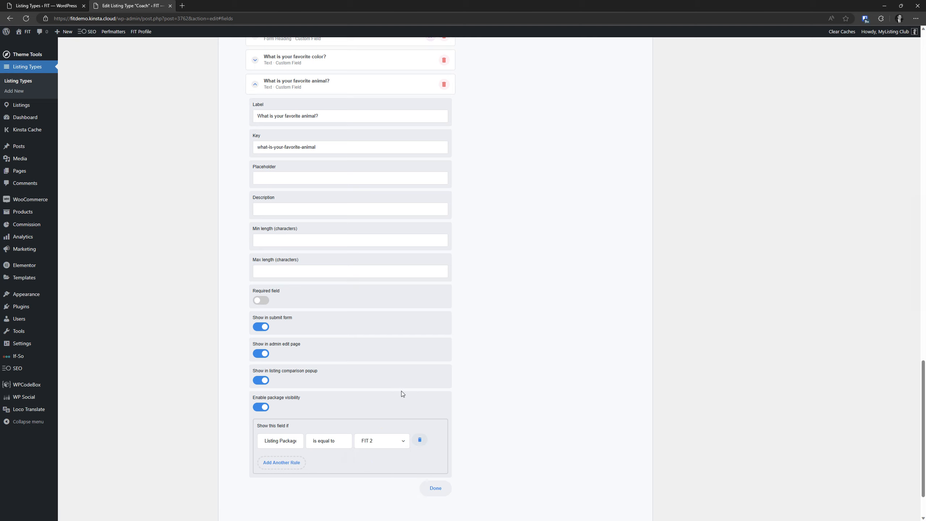
scroll(400, 391, "up", 4)
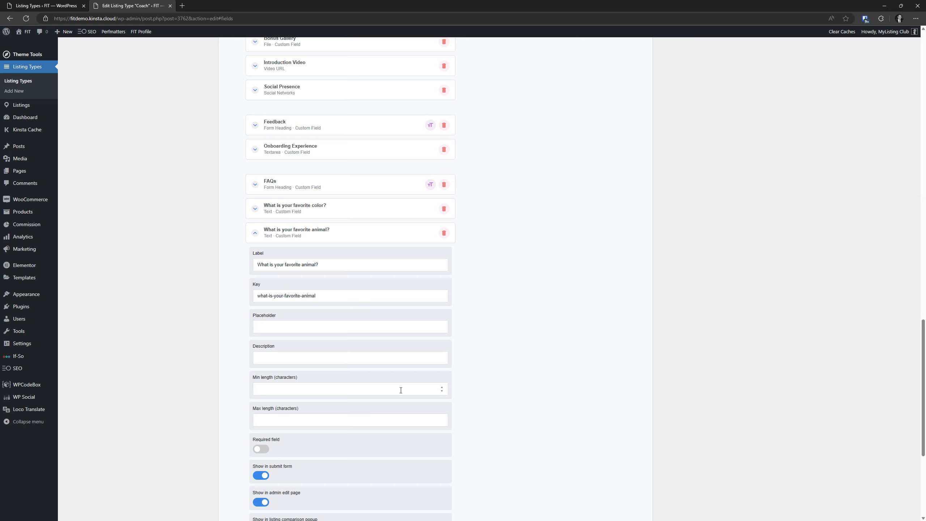
left_click(289, 237)
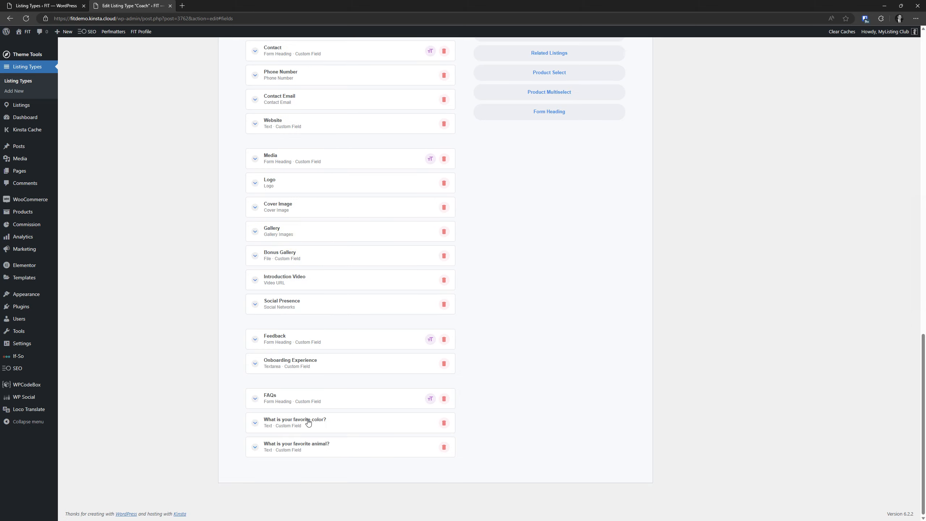
Review the FAQs heading and favorite-color question settings
left_click(308, 399)
scroll(292, 316, "up", 5)
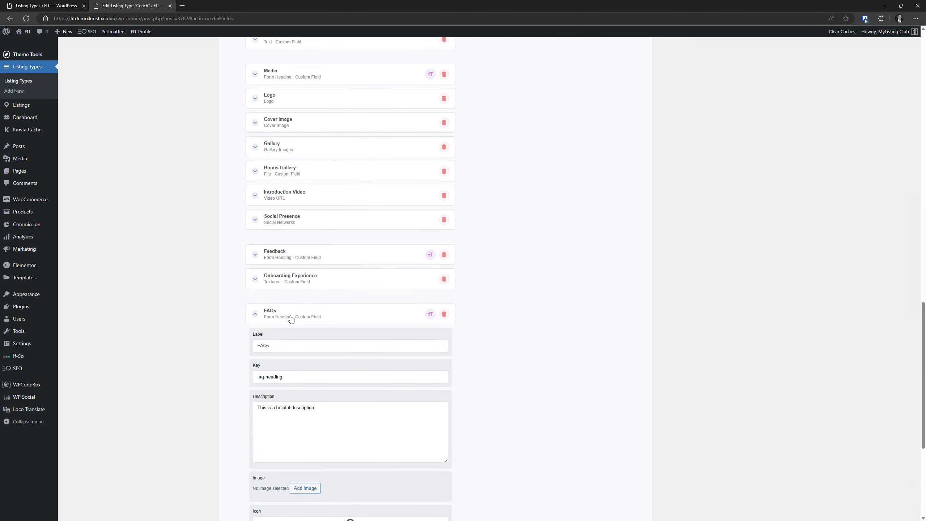
left_click(288, 314)
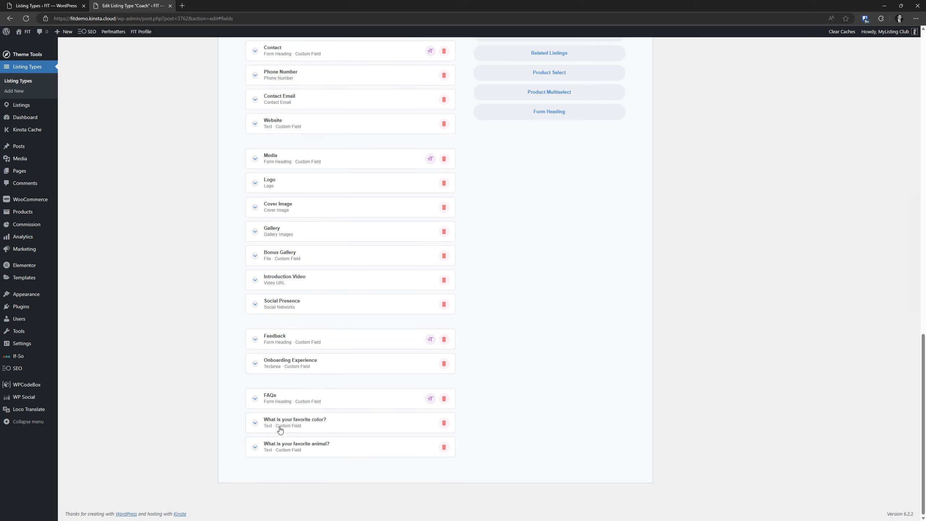
left_click(279, 430)
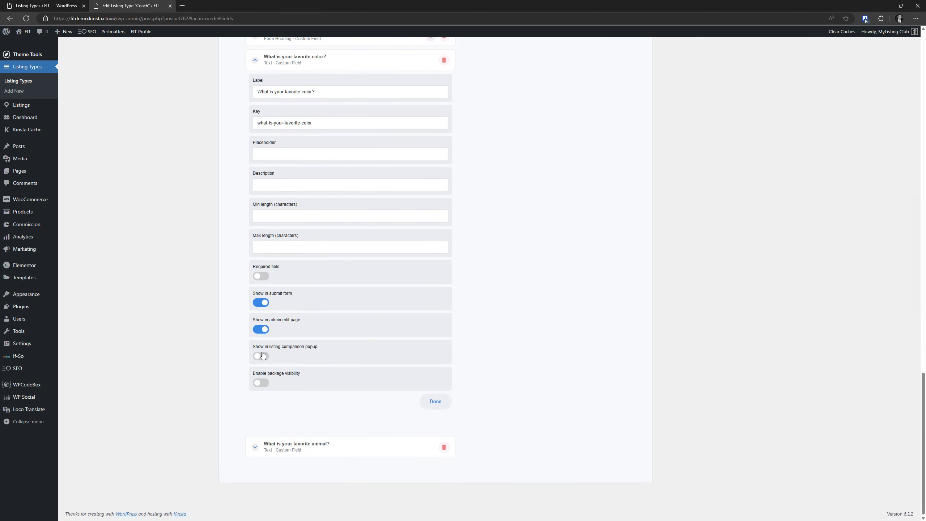
Turn off package visibility on the favorite-animal field and return to the top
left_click(276, 441)
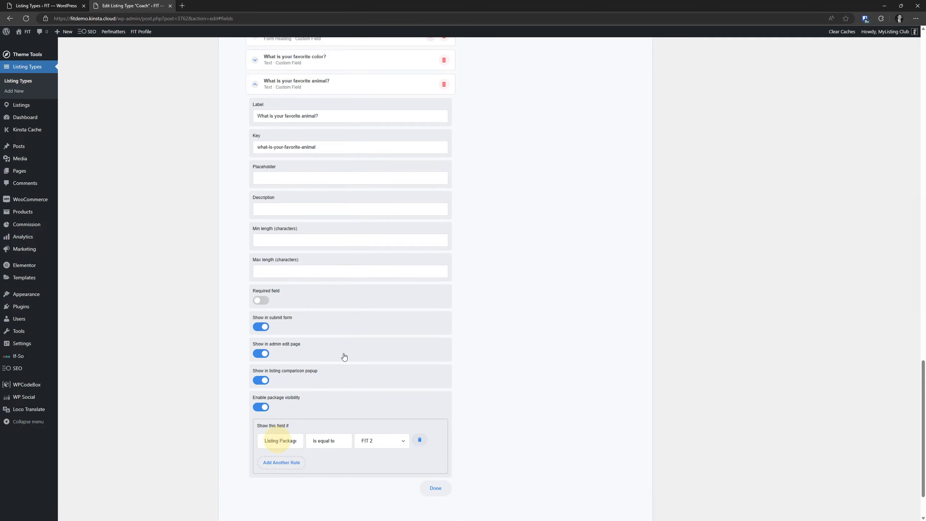
left_click(261, 344)
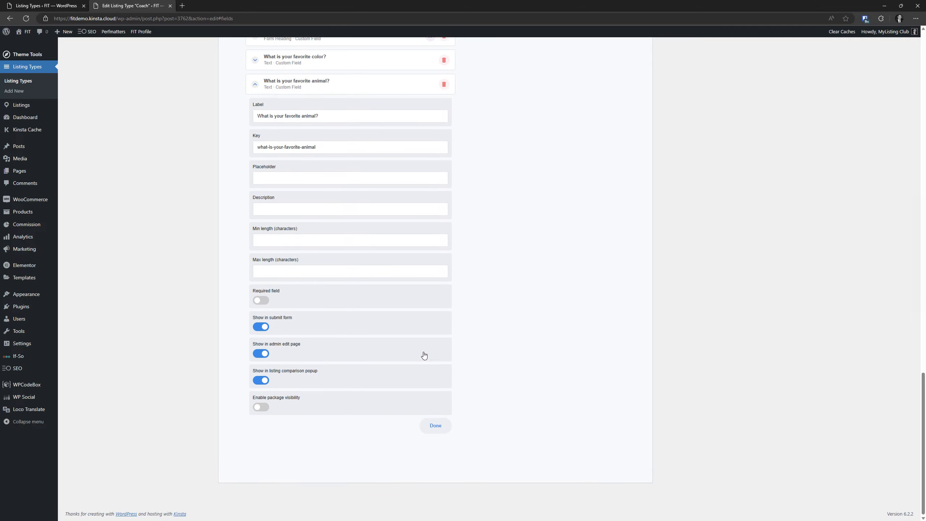
left_click(436, 424)
scroll(401, 360, "up", 10)
scroll(401, 360, "down", 20)
left_click(276, 239)
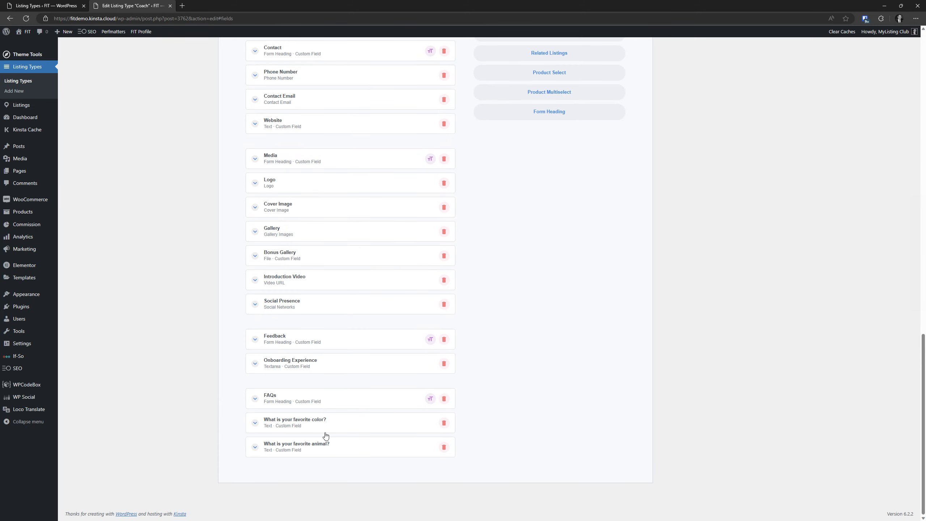
scroll(325, 436, "up", 7)
scroll(326, 435, "up", 6)
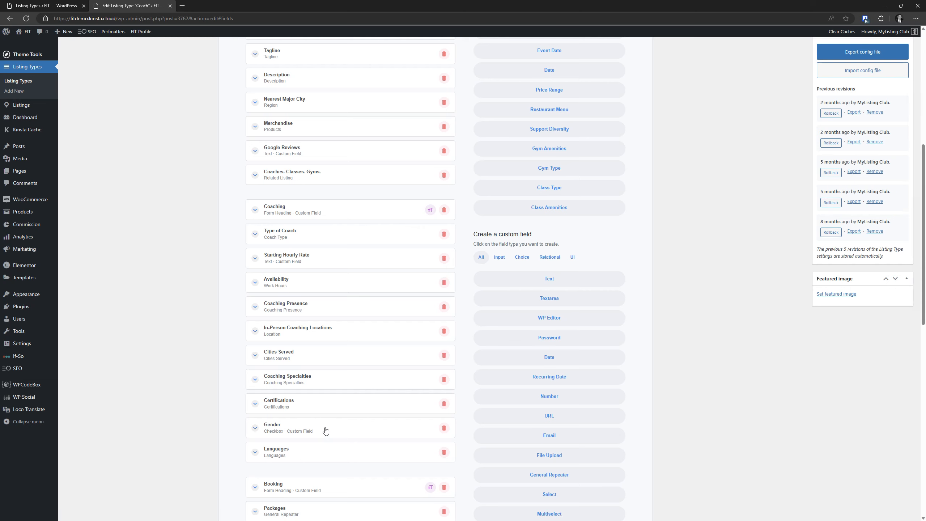
scroll(326, 416, "up", 8)
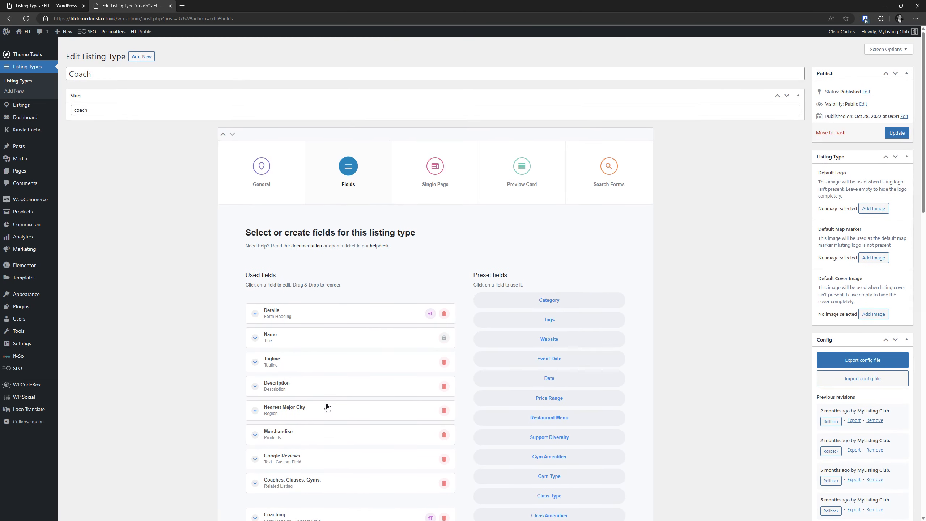
Edit the Details tab under Single Page > Content & Tabs, showing its main and sidebar blocks
left_click(432, 183)
left_click(481, 216)
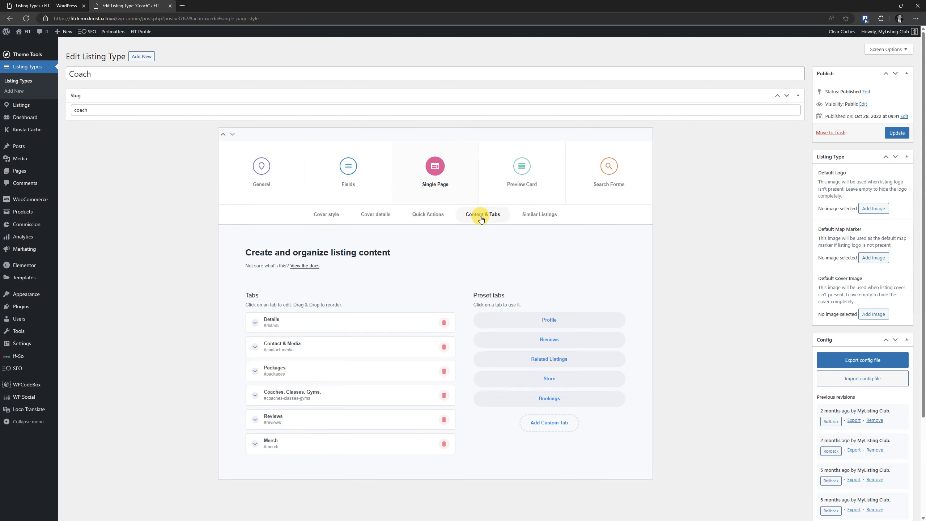
scroll(304, 284, "down", 3)
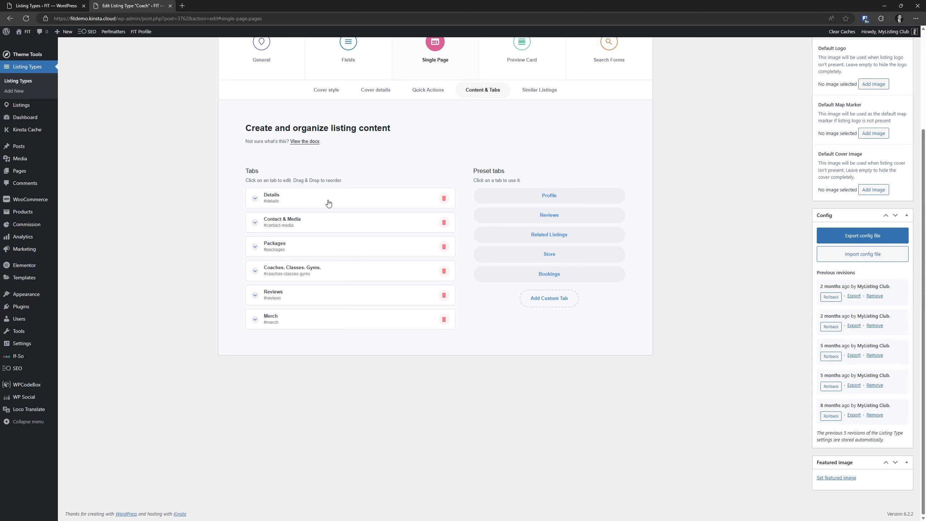
left_click_drag(326, 200, 326, 200)
scroll(471, 218, "down", 1)
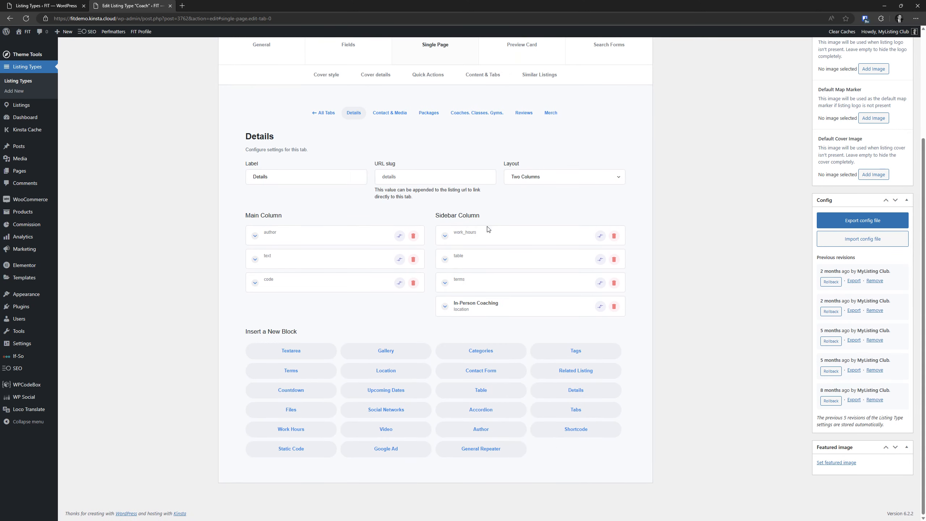
Add a Details block to the main column labelled FAQ
left_click(574, 390)
left_click(319, 306)
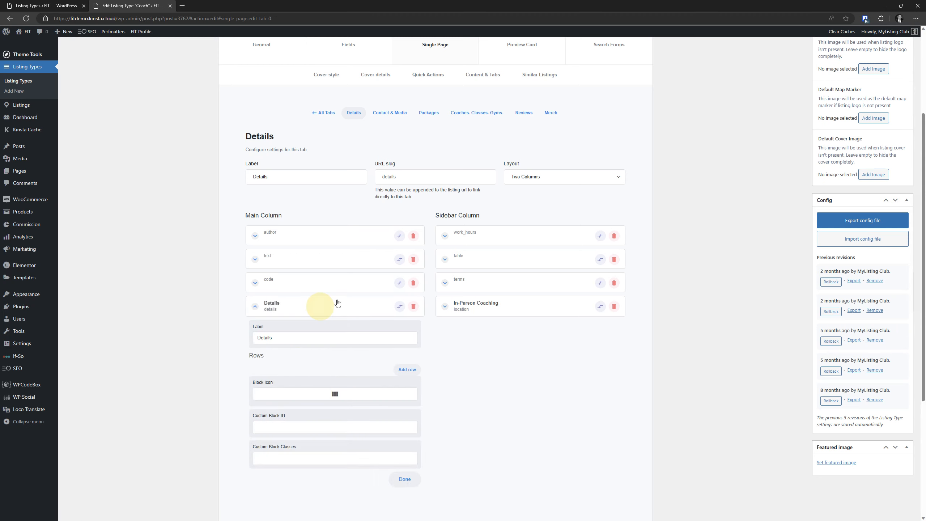
scroll(363, 298, "down", 5)
double_click(296, 142)
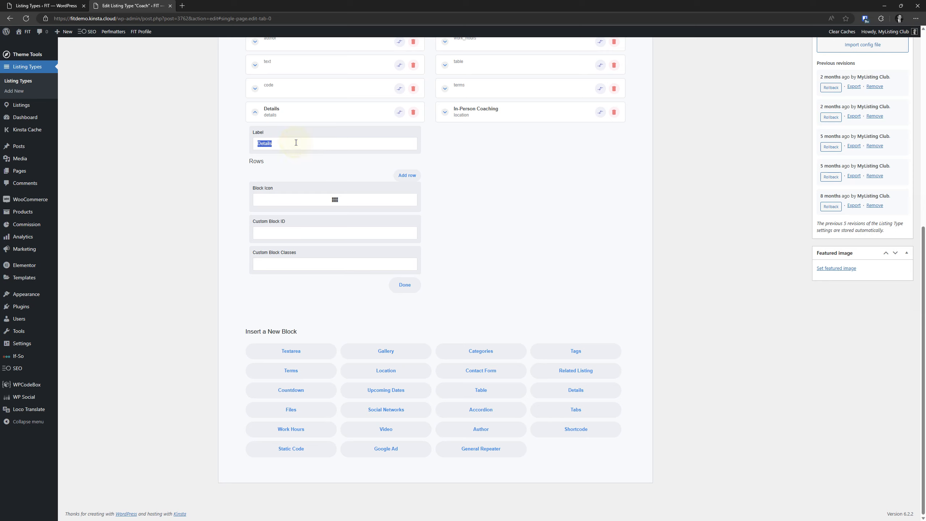
type("FAQs")
Give the FAQs block the question-mark help icon, found by searching 'que'
left_click(336, 201)
left_click(339, 159)
type("que")
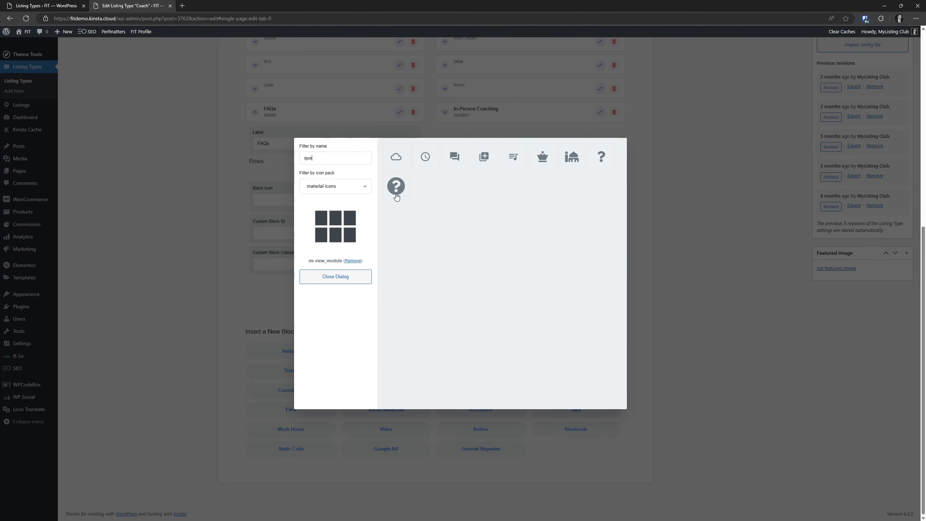
left_click(396, 188)
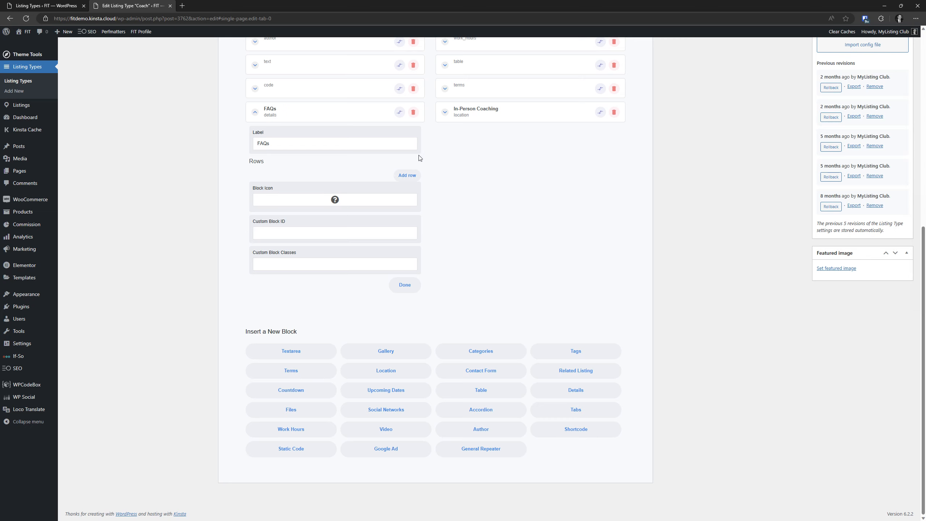
Add a row to the FAQs block and paste the bold question HTML with its field tag
left_click(411, 180)
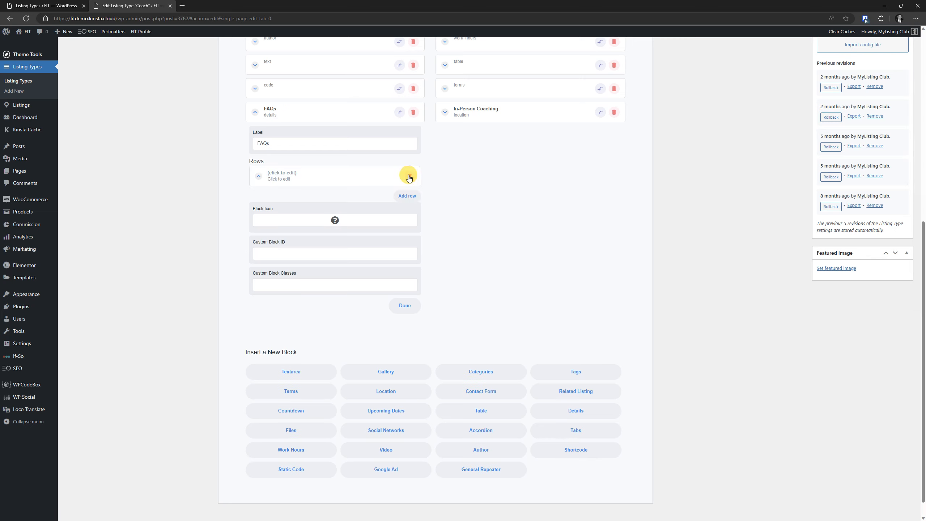
left_click(302, 178)
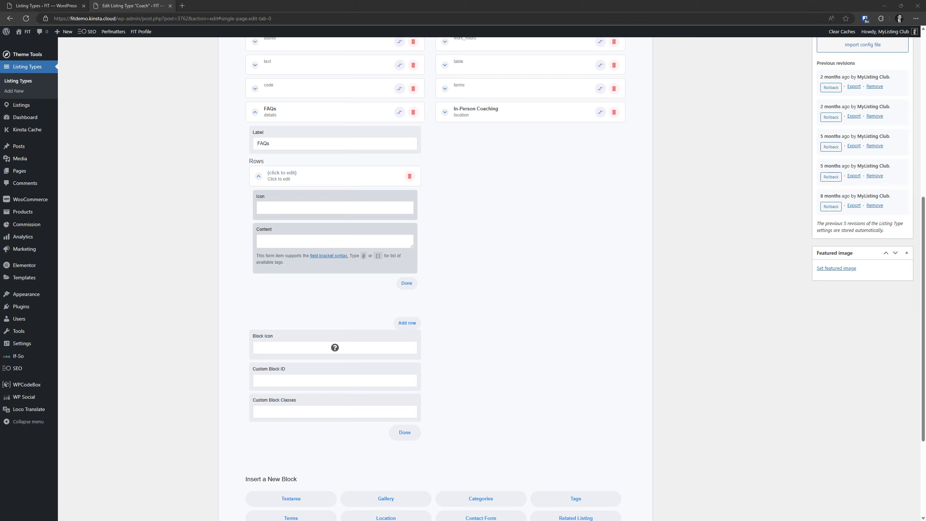
left_click(301, 238)
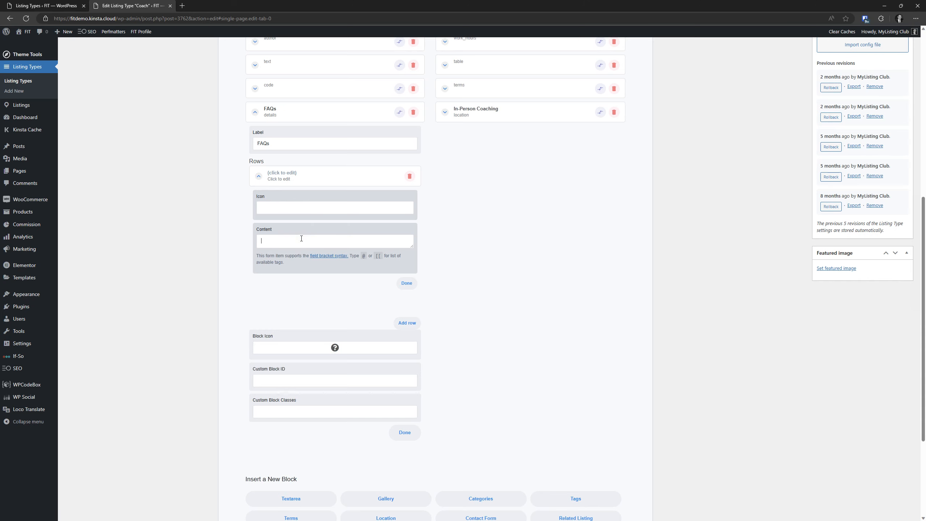
type("<strong>What's Your Favorite Color?</strong> <br> [[whats-your-favorite-color]]")
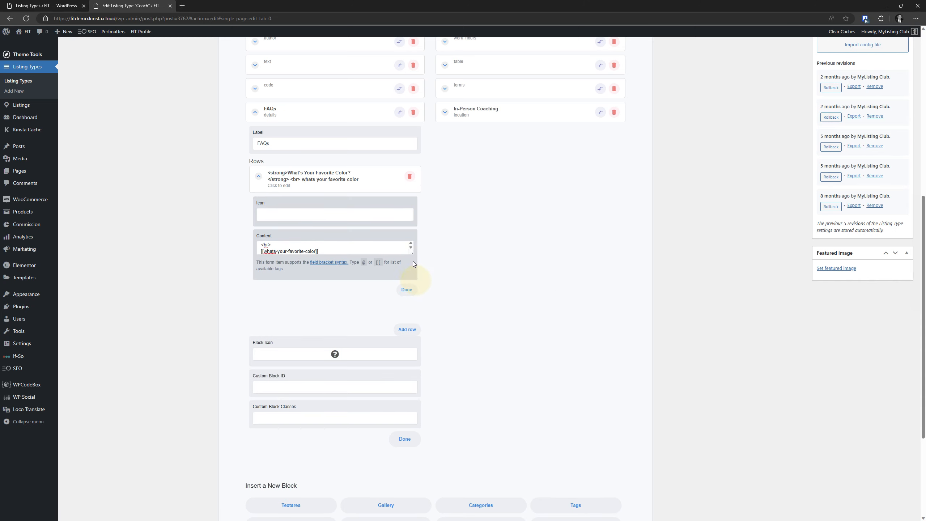
left_click_drag(412, 253, 411, 297)
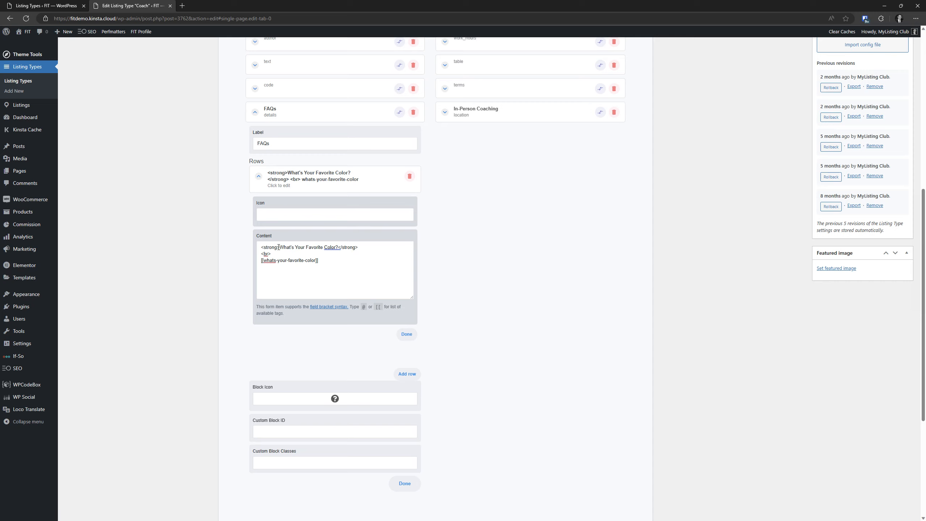
Inspect the pasted <strong> question and <br> lines, undoing an accidental line-break move
left_click_drag(279, 247, 251, 248)
left_click_drag(366, 249, 338, 244)
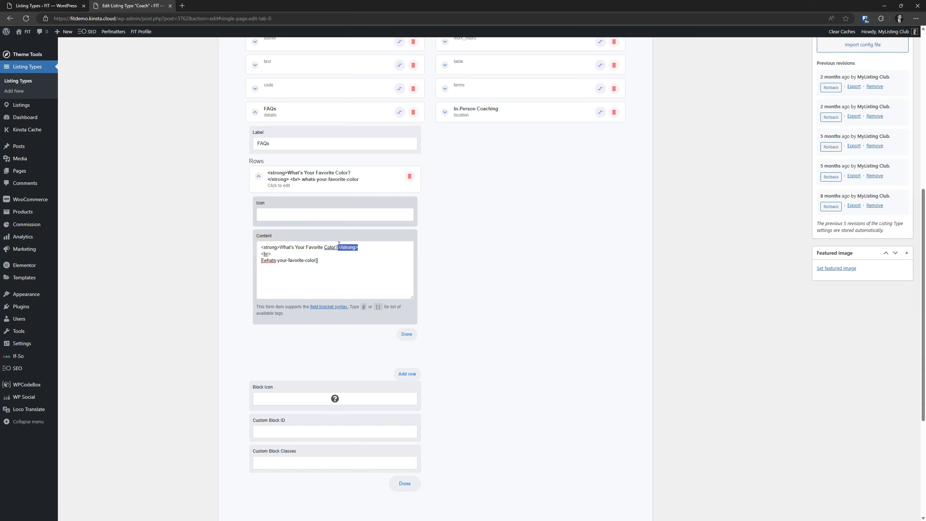
left_click(361, 249)
left_click_drag(279, 248, 252, 244)
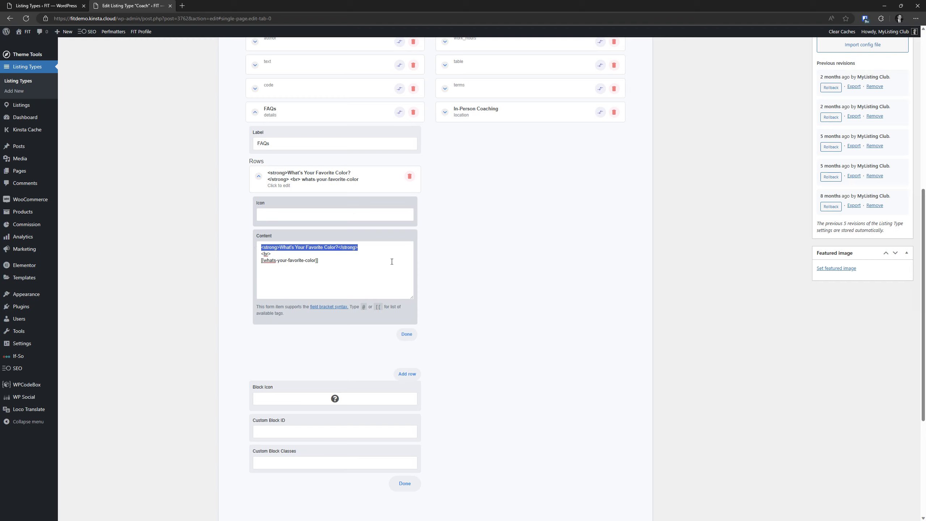
left_click(383, 248)
left_click(277, 255)
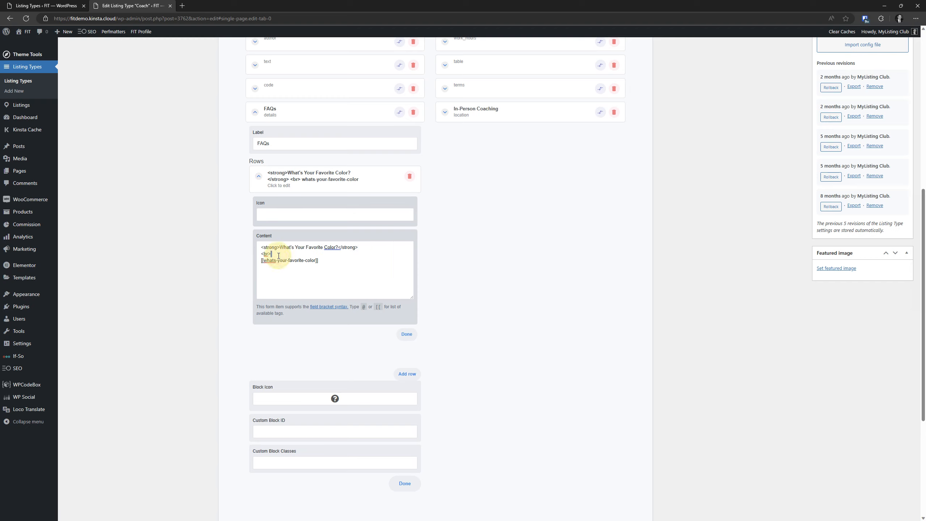
triple_click(300, 247)
left_click(299, 254)
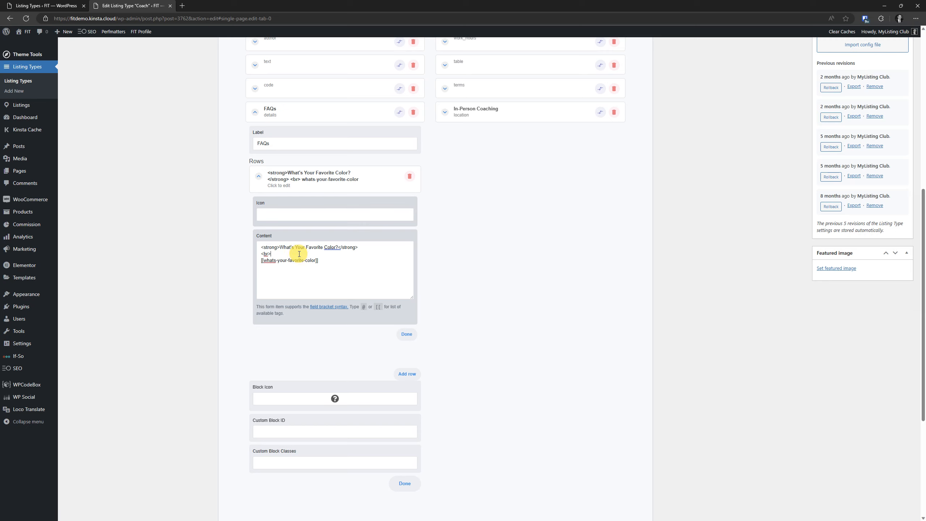
triple_click(299, 254)
left_click(294, 254)
left_click(362, 247)
double_click(362, 248)
left_click_drag(359, 248, 262, 248)
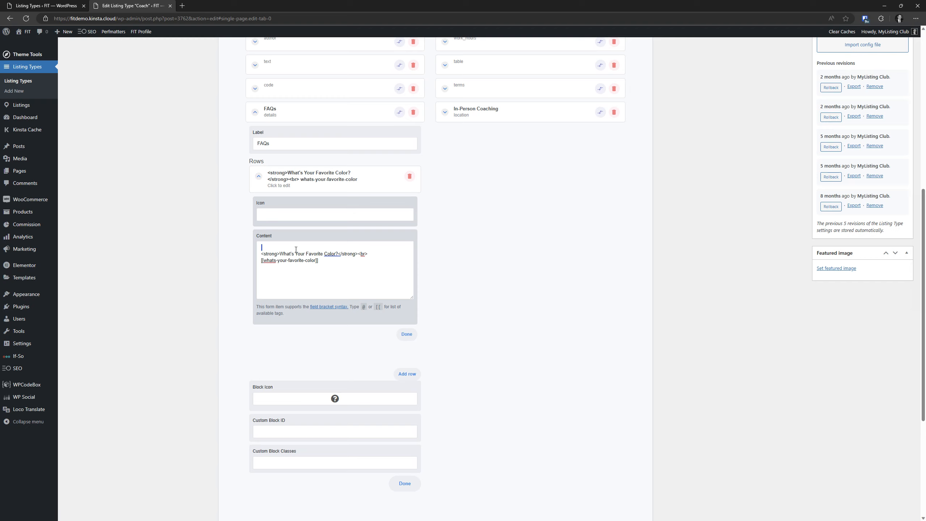
key("ctrl+z")
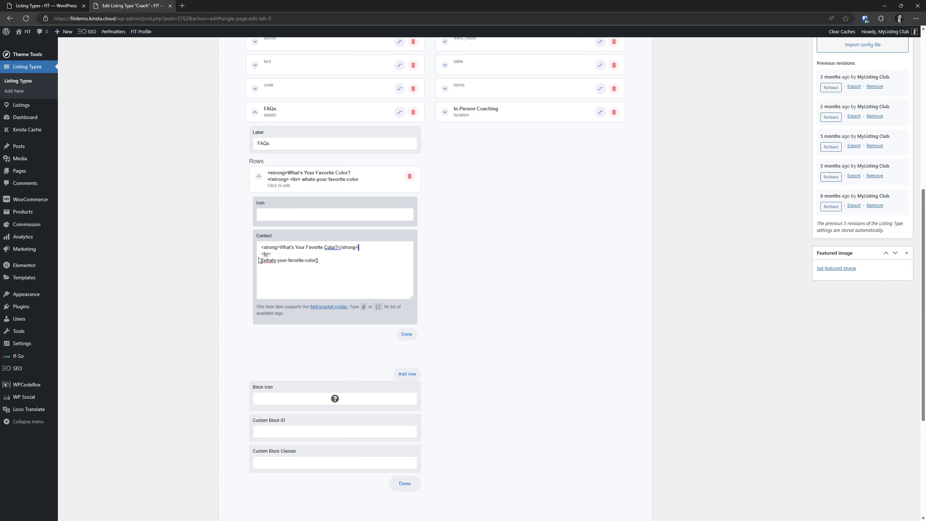
left_click_drag(272, 255, 261, 254)
left_click(279, 277)
Delete the old [[whats-your-favorite-color]] field tag from the row content
left_click_drag(334, 260, 268, 260)
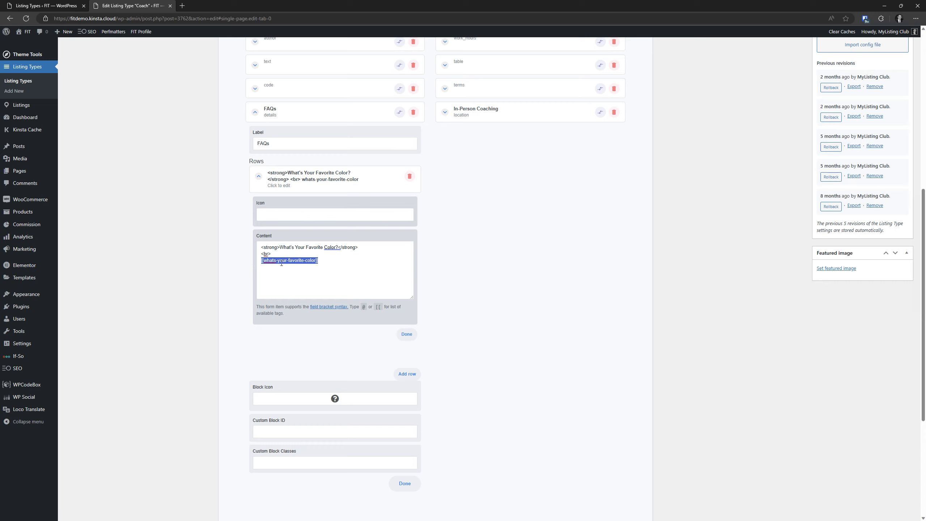
left_click(335, 262)
double_click(335, 263)
key("BackSpace")
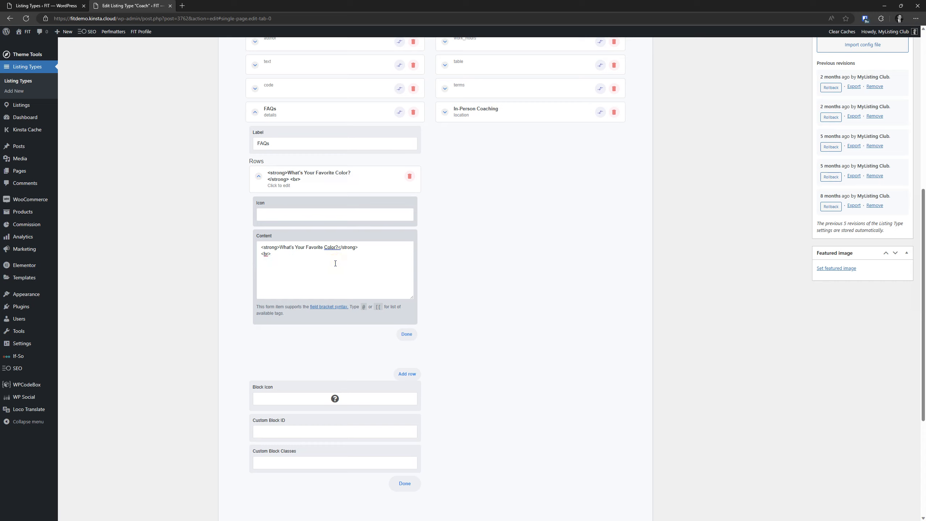
Insert the [[what-is-your-favorite-color]] field tag from the autocomplete list below the question
type("[[")
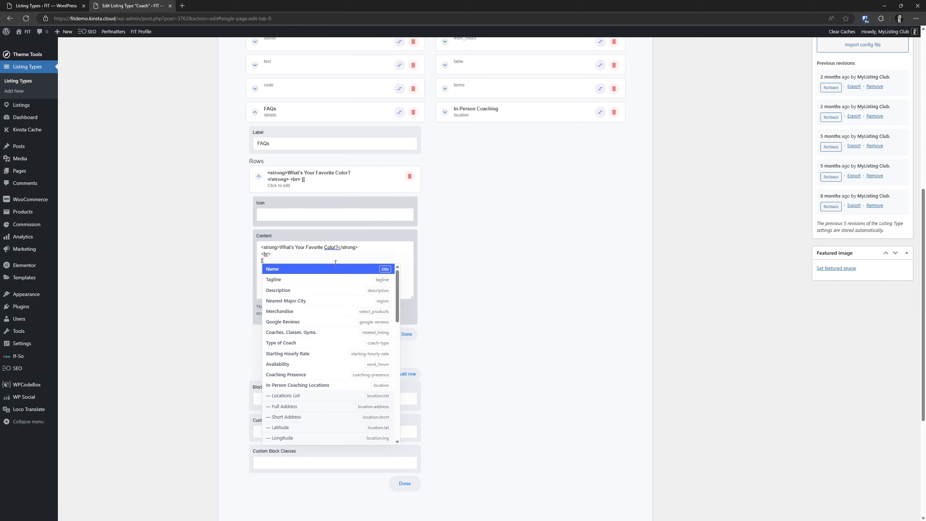
key("Down")
key("Down")
key("Down")
key("Up")
key("Up")
key("Up")
key("BackSpace")
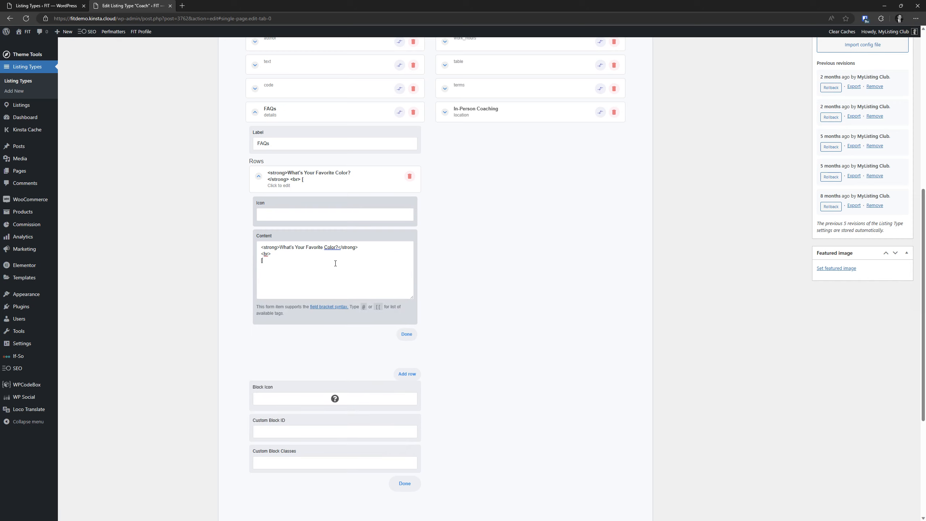
type("[what")
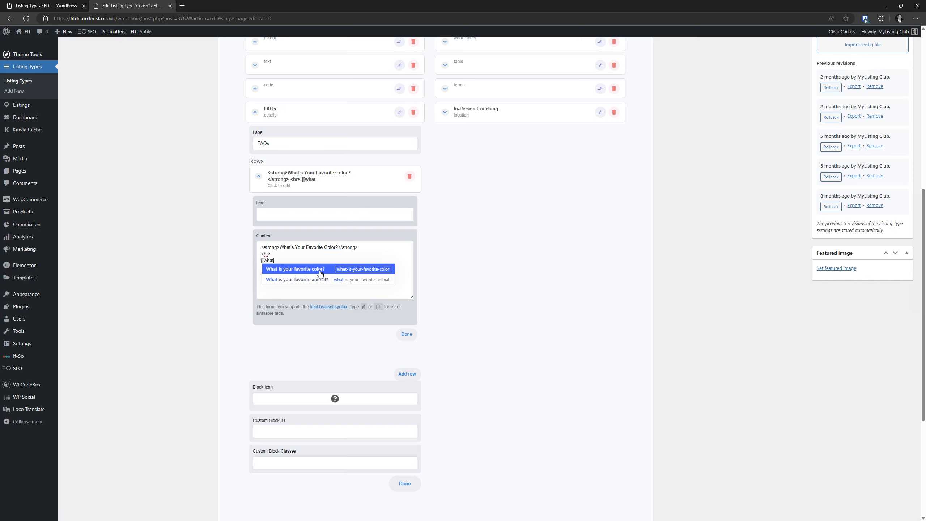
key("BackSpace")
key("BackSpace")
key("BackSpace")
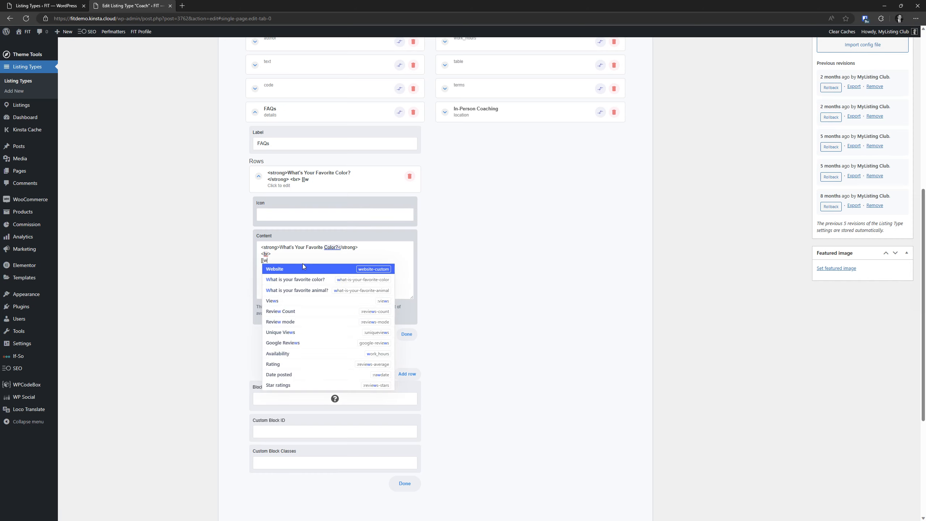
key("Down")
type("hat")
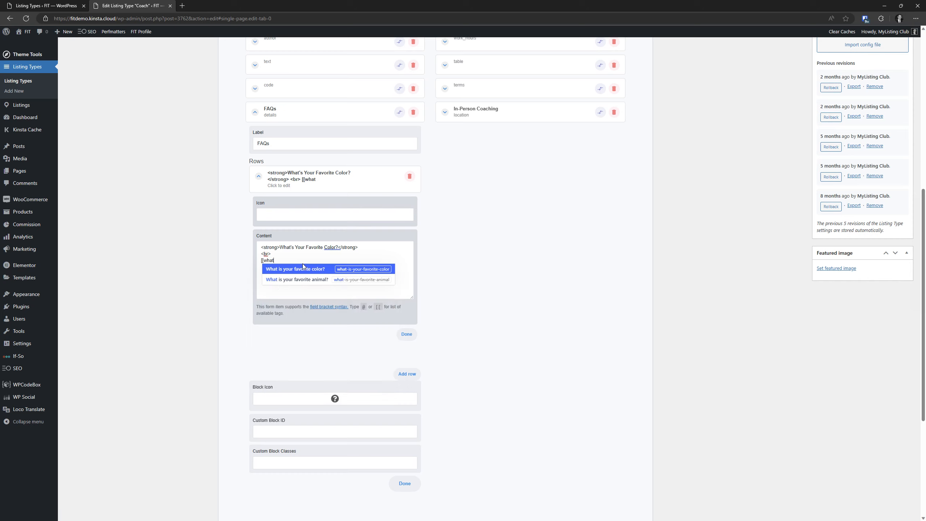
left_click(301, 270)
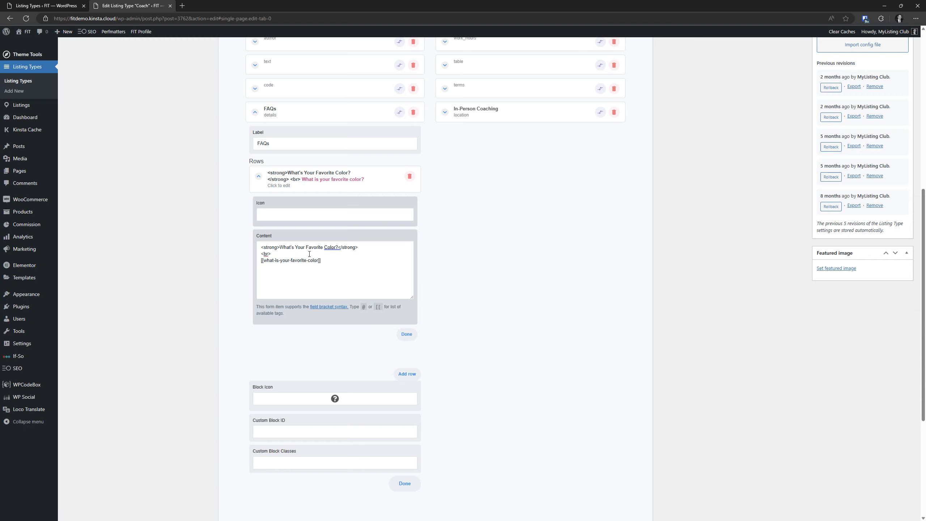
Collapse the FAQ row and update the Coach listing type
left_click(320, 176)
scroll(767, 161, "up", 8)
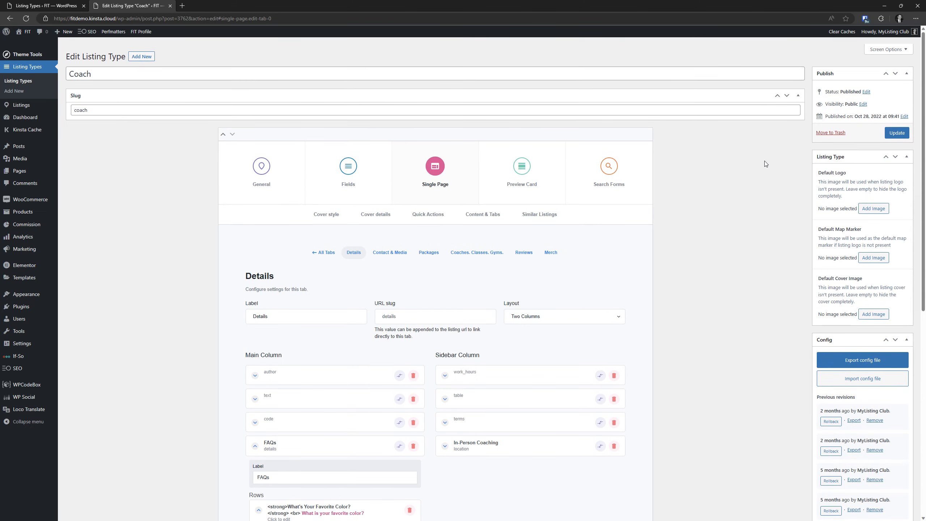
left_click(897, 133)
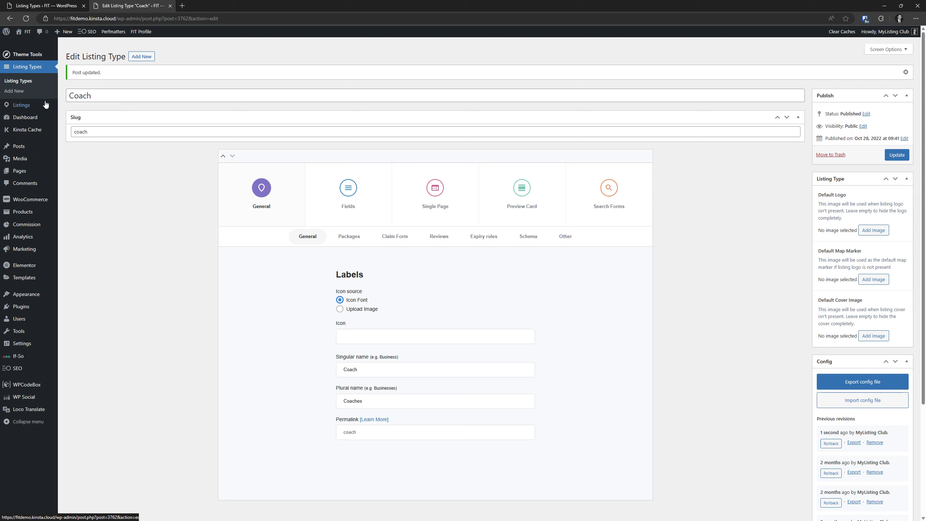
Open the Listings list in a new tab, then the coach's listing page in another tab
right_click(19, 105)
left_click(60, 111)
left_click(212, 6)
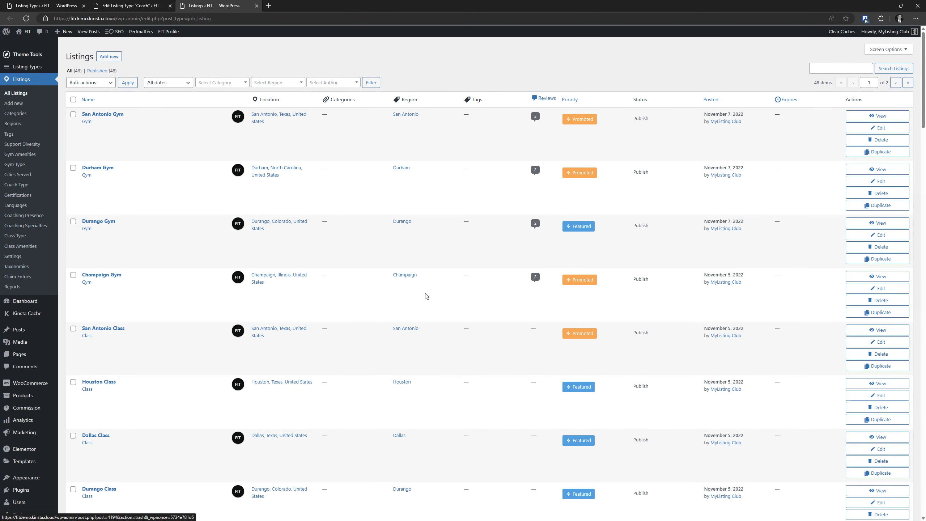
scroll(207, 295, "down", 20)
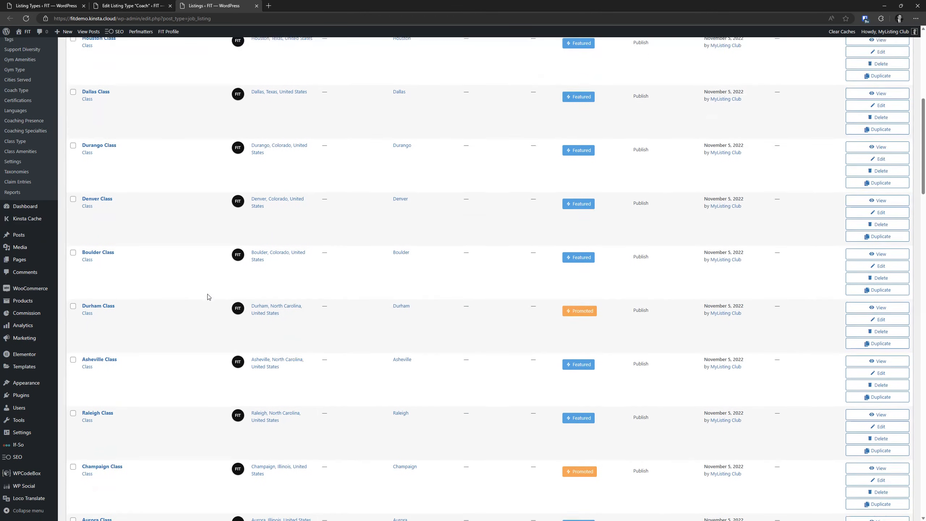
scroll(209, 297, "down", 1)
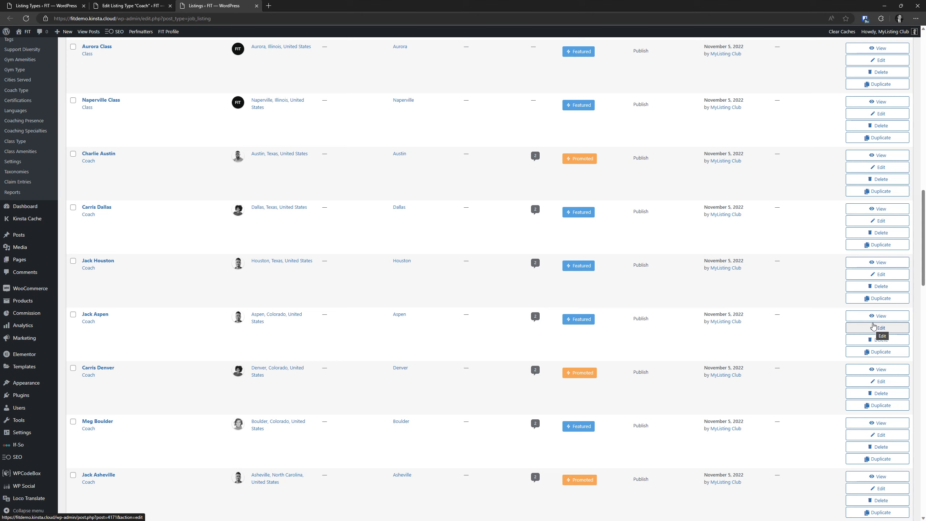
right_click(871, 315)
left_click(851, 320)
left_click(313, 5)
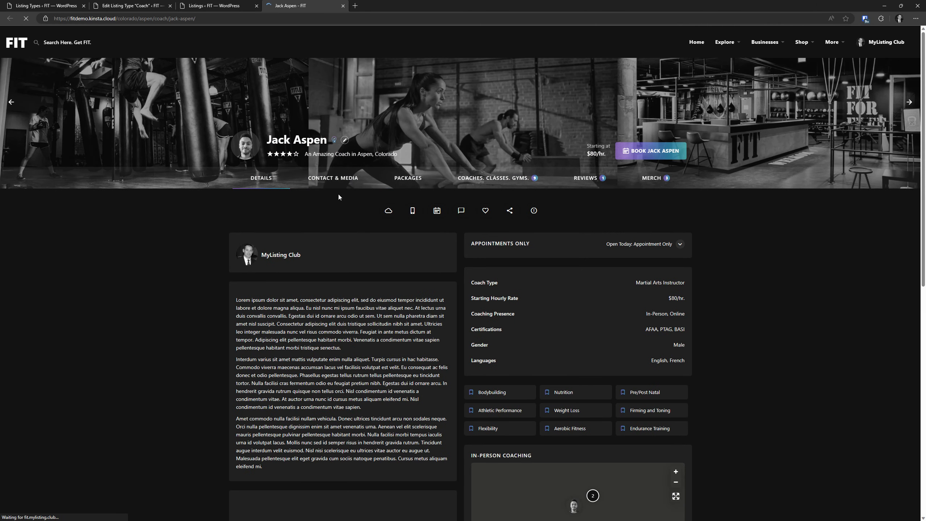
Edit the coach's listing and inspect the hidden FAQ description text
left_click(344, 141)
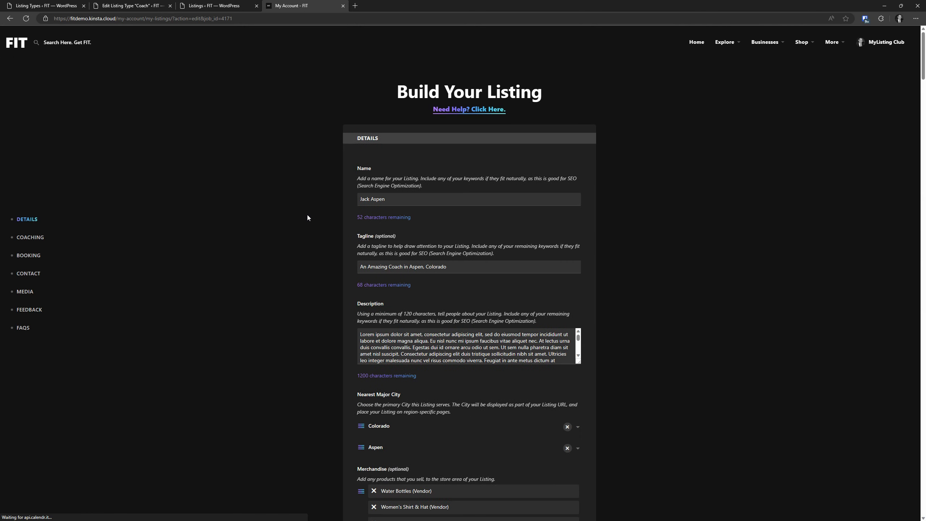
scroll(308, 218, "down", 20)
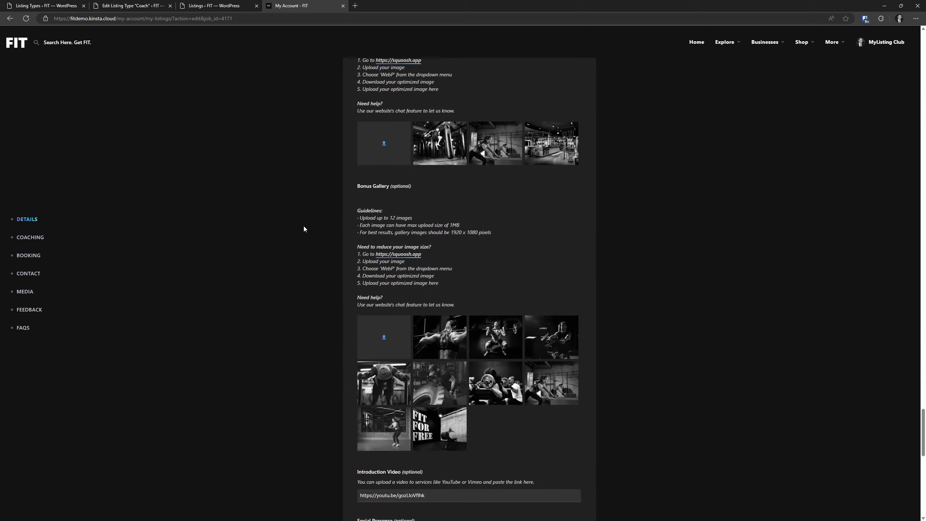
scroll(304, 227, "down", 12)
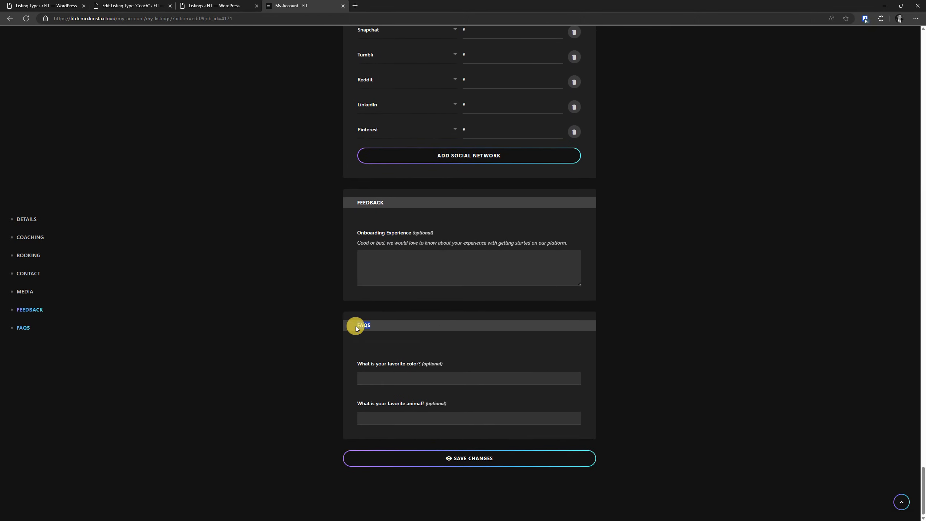
left_click(361, 326)
left_click_drag(434, 336, 302, 344)
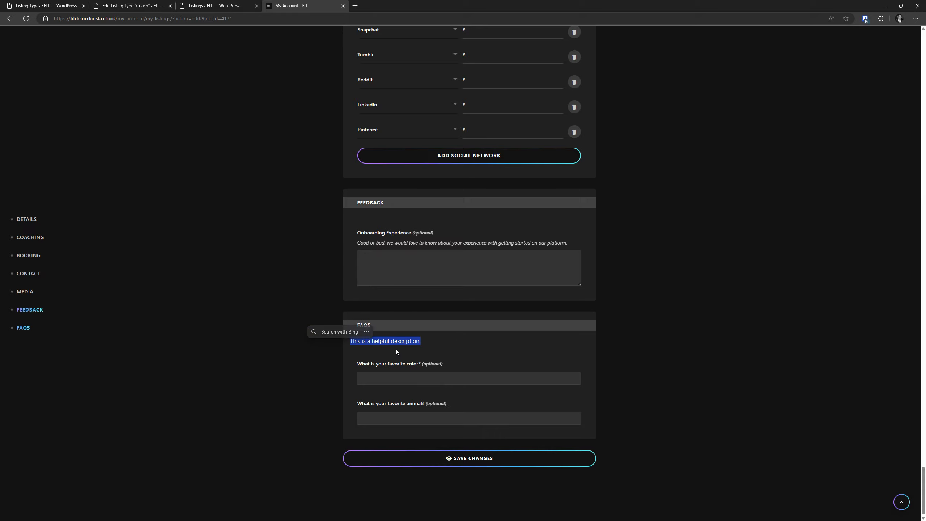
left_click_drag(439, 341, 345, 343)
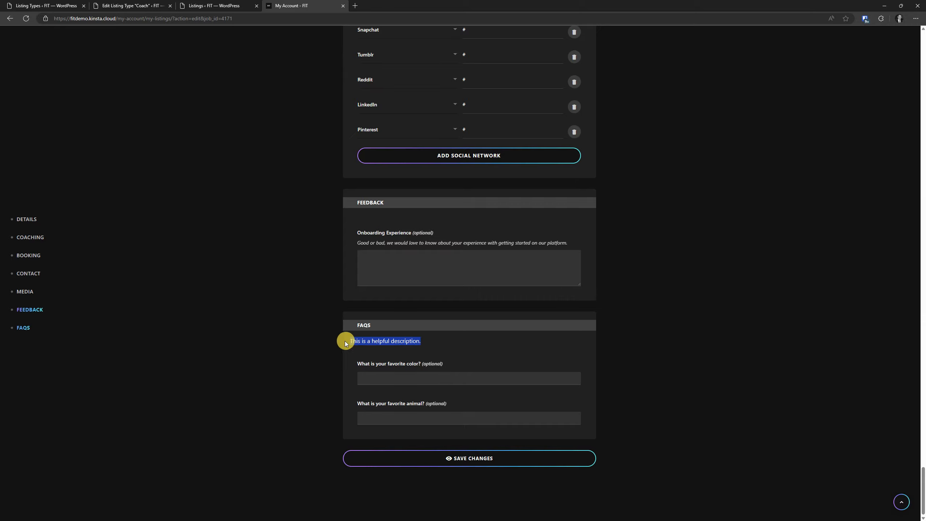
right_click(373, 341)
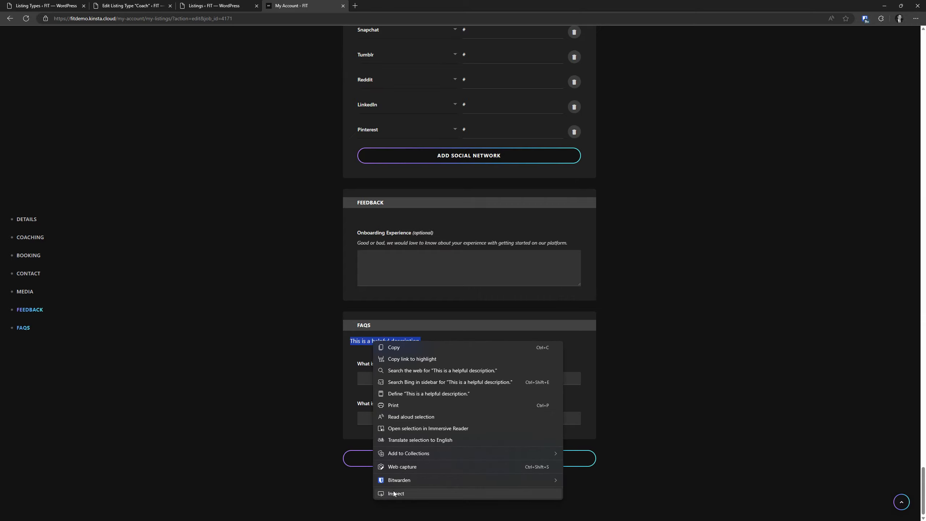
left_click(579, 347)
left_click_drag(495, 347, 335, 343)
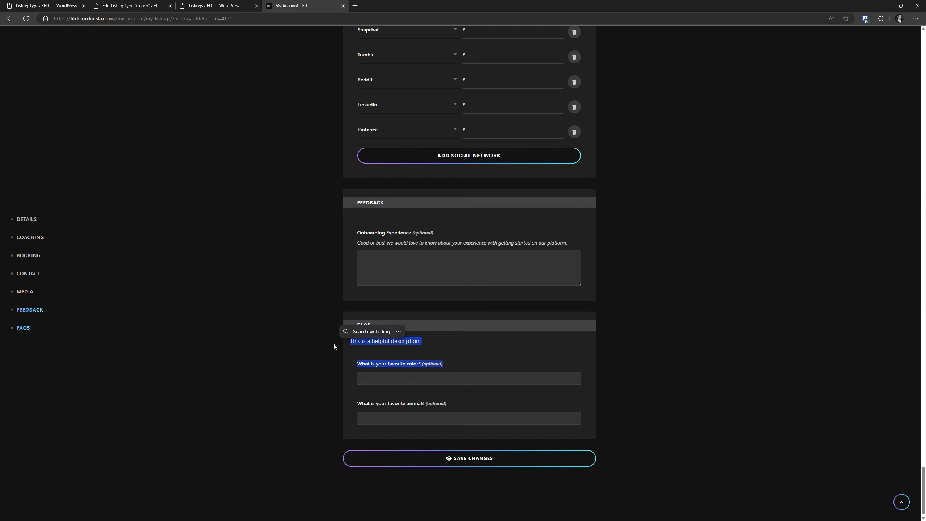
left_click(494, 346)
Answer Red for favorite color and Dog for favorite animal, then save changes
left_click(409, 379)
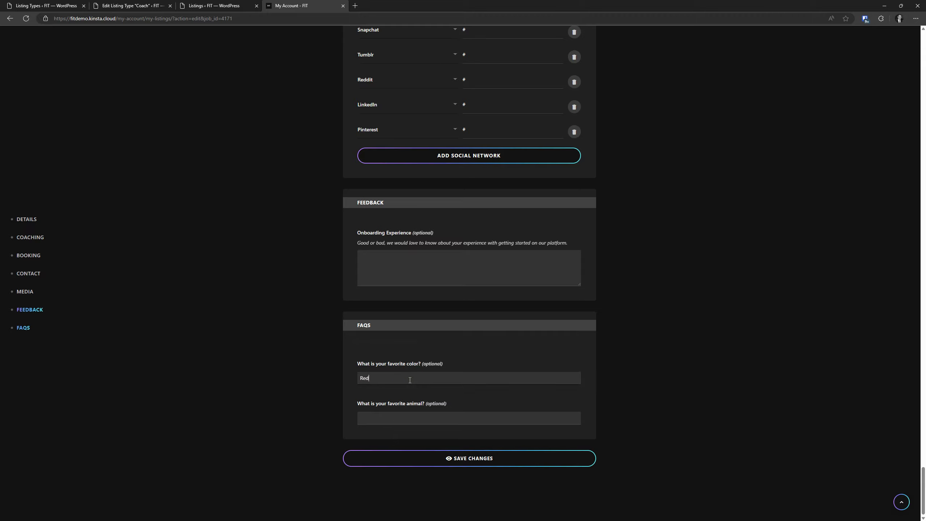
left_click(398, 413)
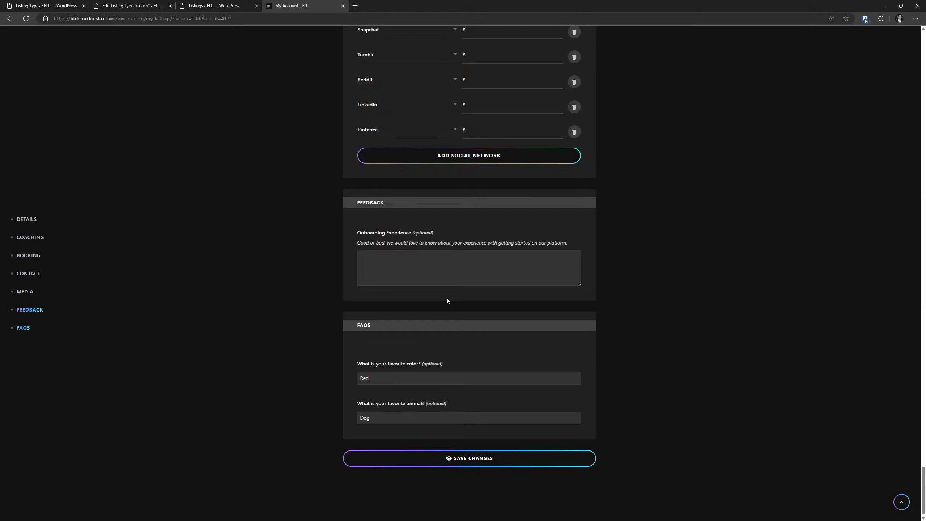
left_click(500, 462)
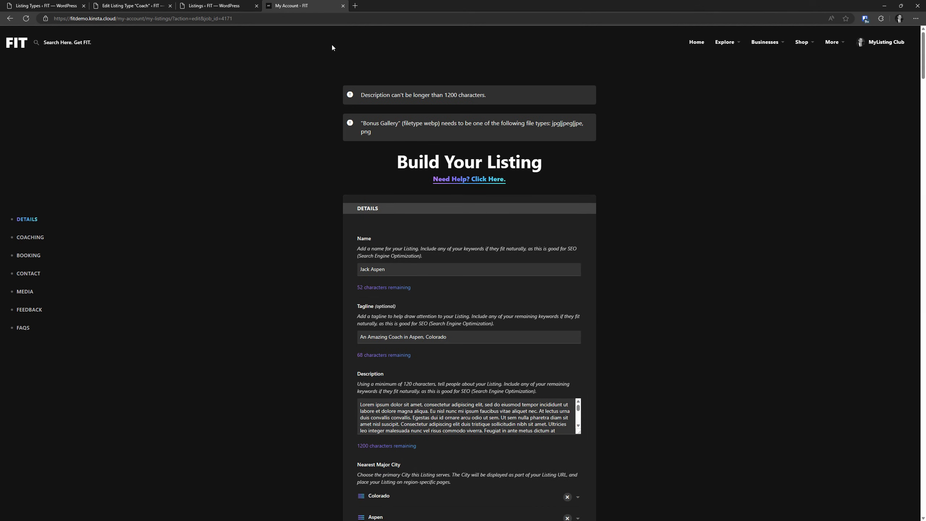
Close the account tab and open the coach listing's admin editor in a new tab
left_click(343, 5)
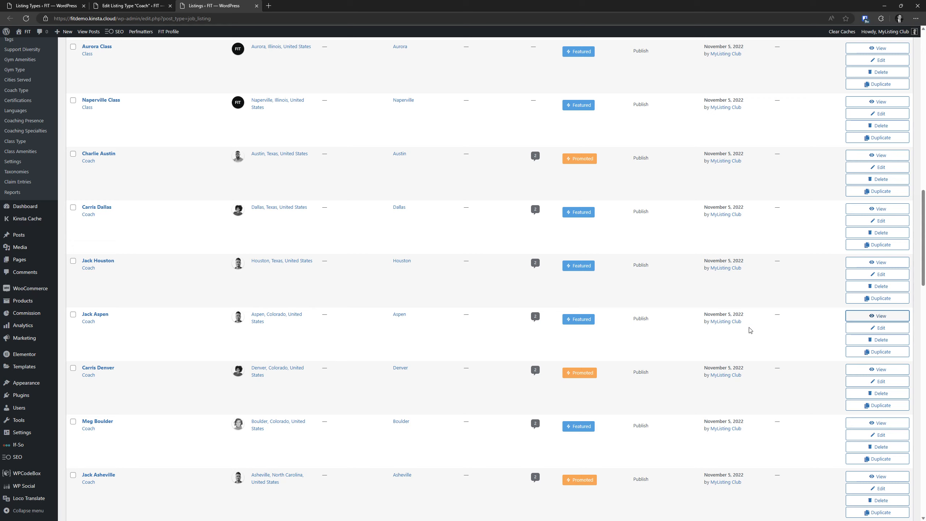
right_click(854, 327)
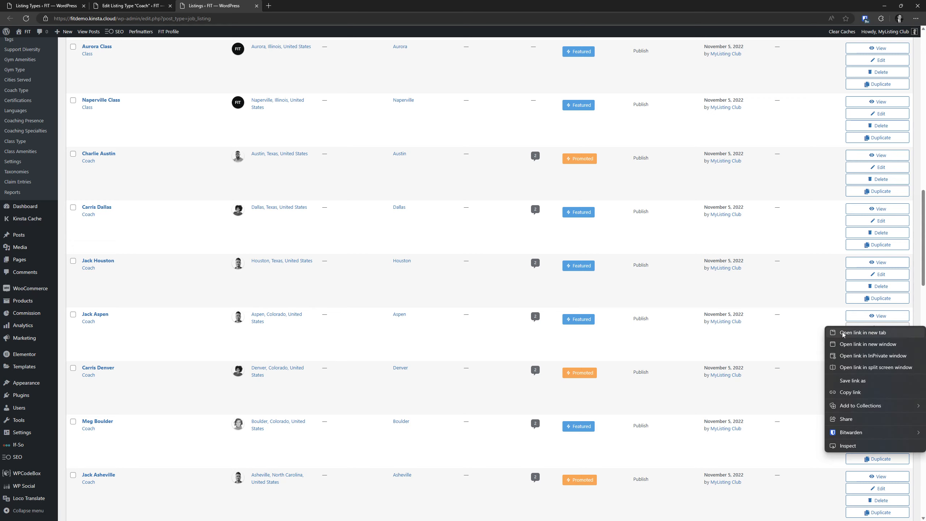
left_click(842, 332)
left_click(304, 6)
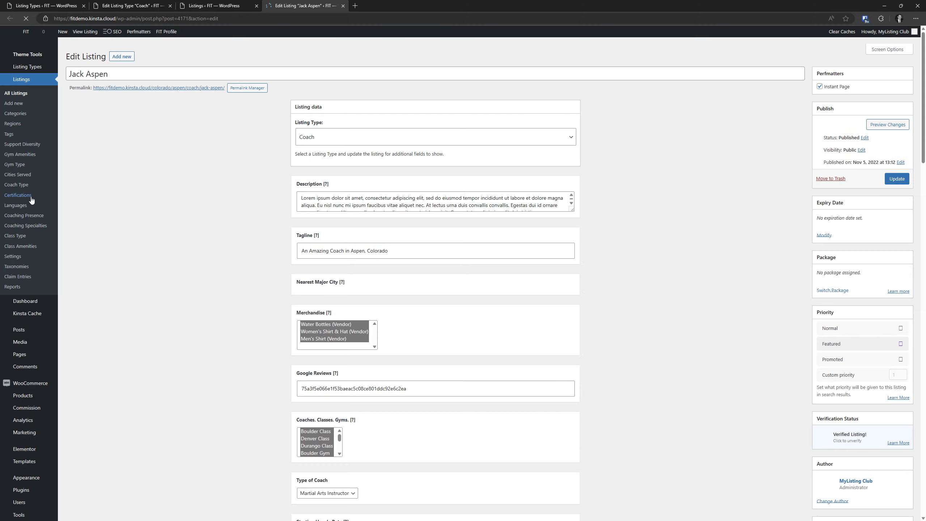
Enter Red and Dog as the FAQ answers and update the listing
scroll(107, 219, "down", 20)
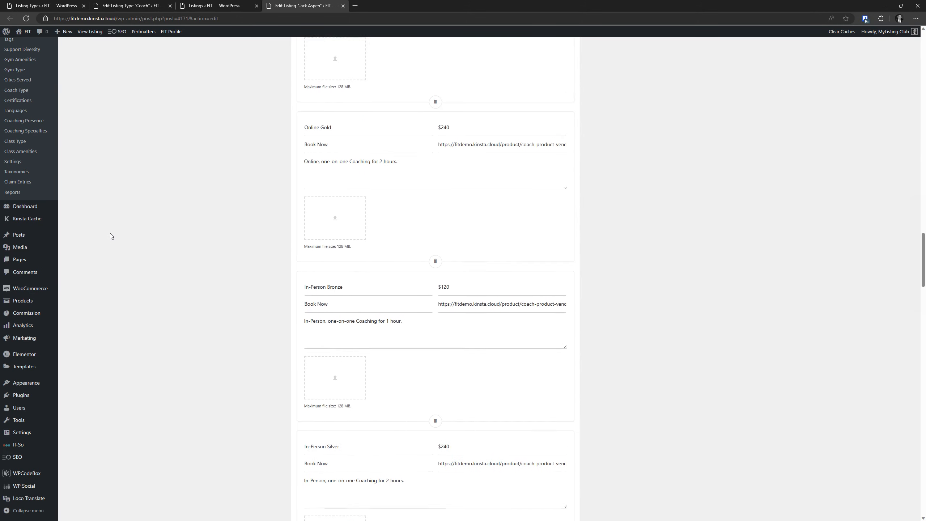
scroll(109, 239, "down", 20)
scroll(143, 128, "up", 4)
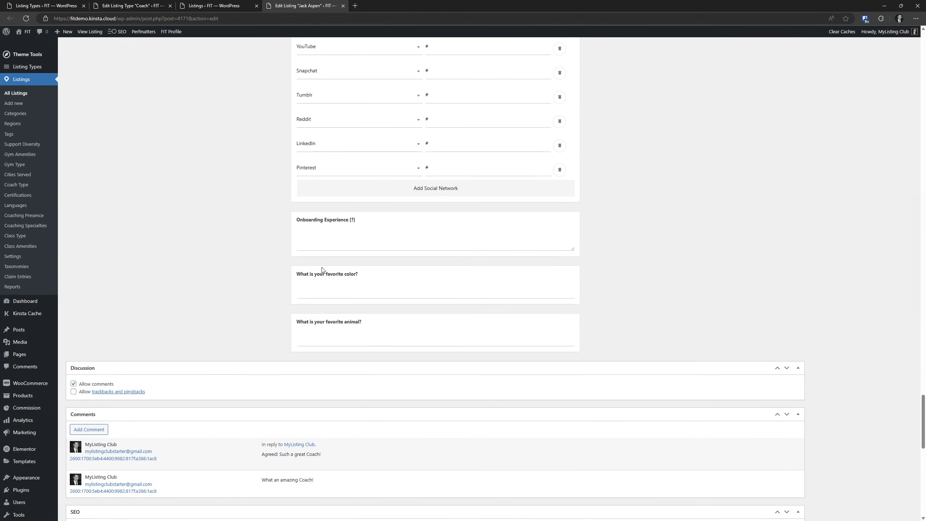
left_click(365, 284)
type("Red")
key("Tab")
scroll(368, 284, "up", 15)
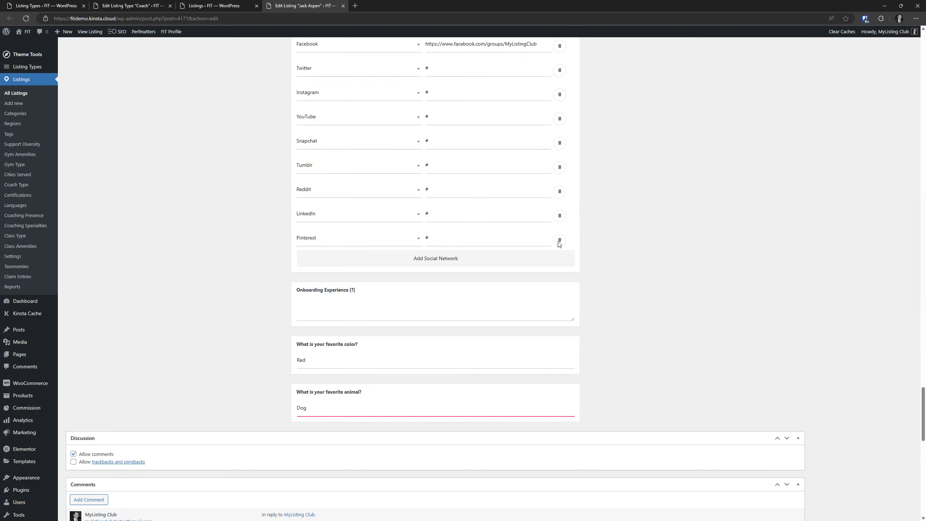
left_click_drag(923, 316, 921, 51)
left_click(904, 179)
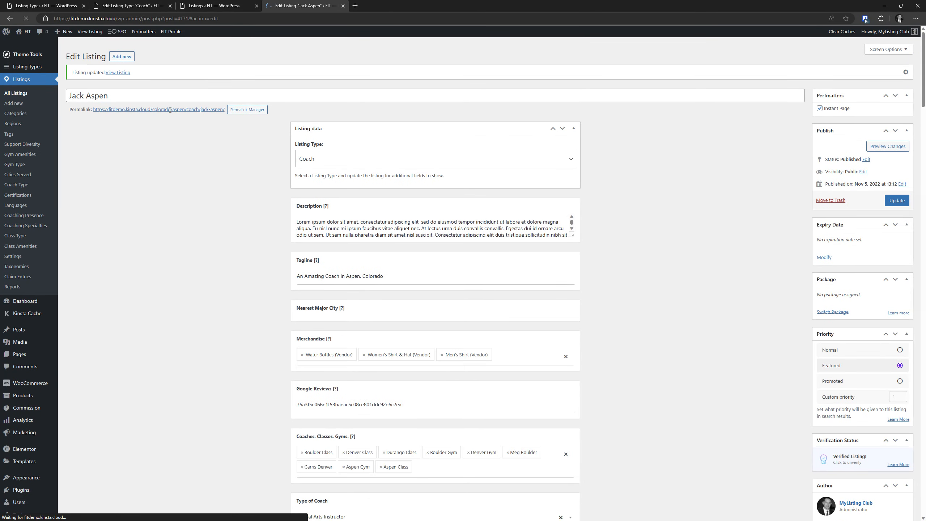
right_click(201, 111)
left_click(226, 115)
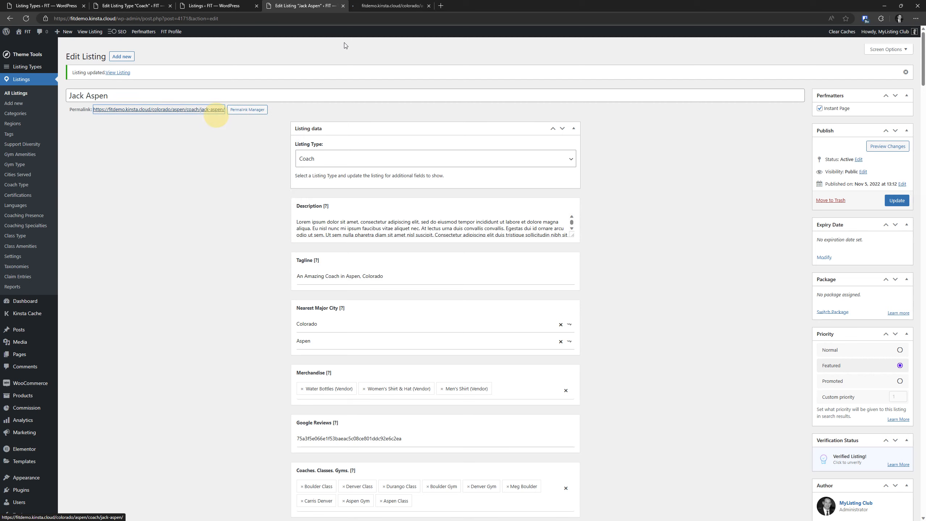
left_click(378, 4)
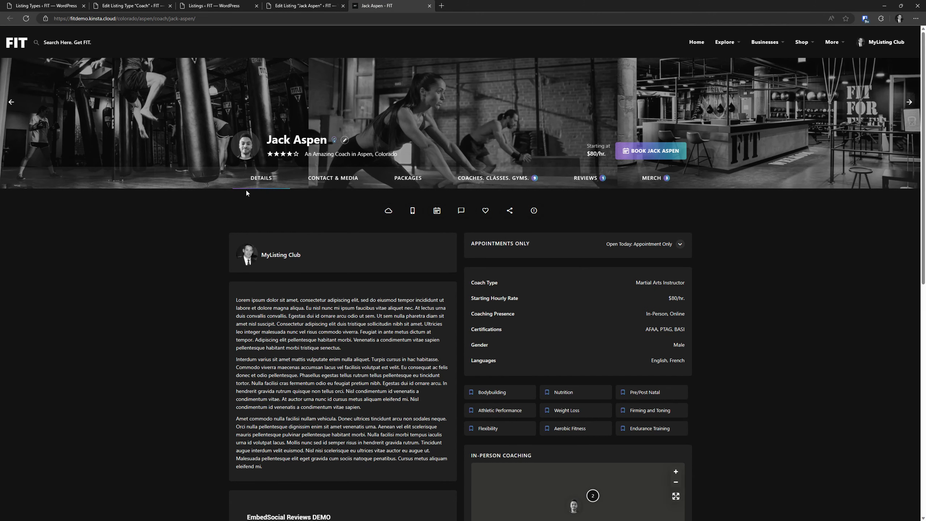
scroll(219, 183, "down", 8)
scroll(219, 182, "up", 5)
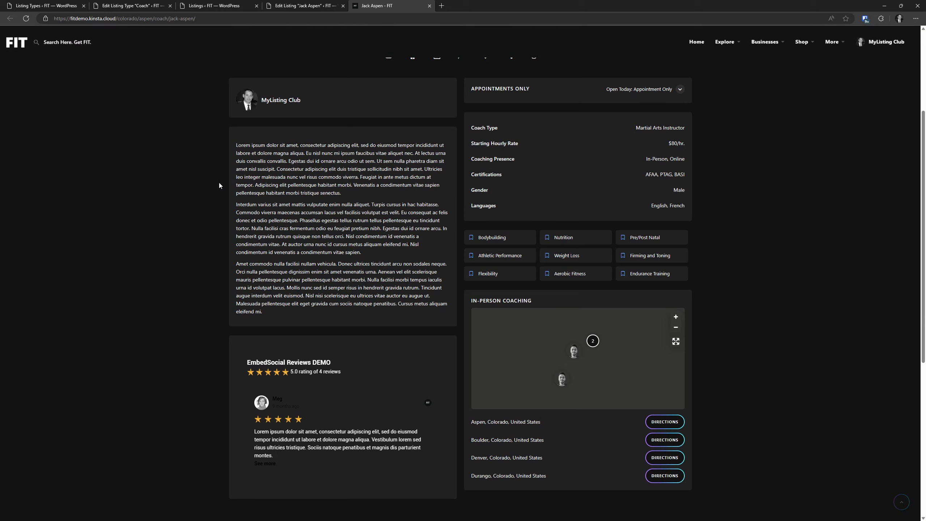
scroll(219, 182, "up", 4)
scroll(276, 188, "down", 6)
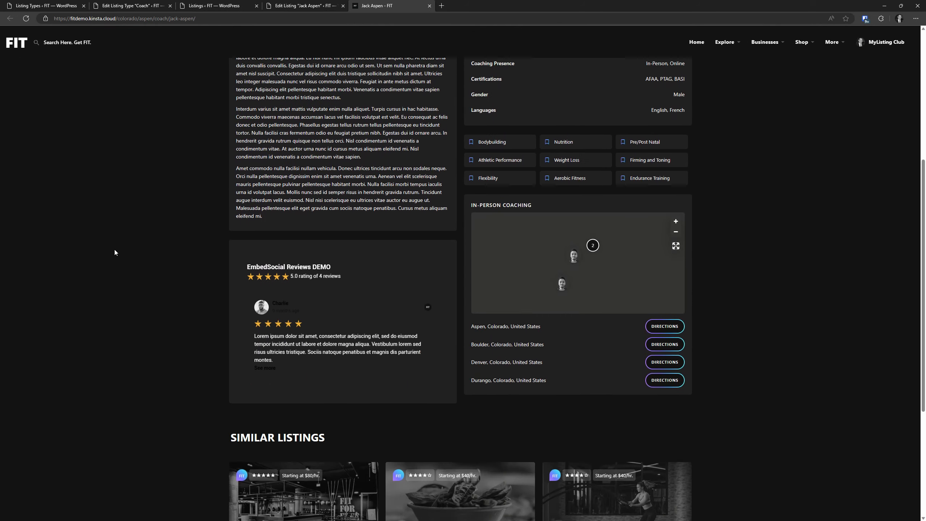
scroll(115, 253, "down", 1)
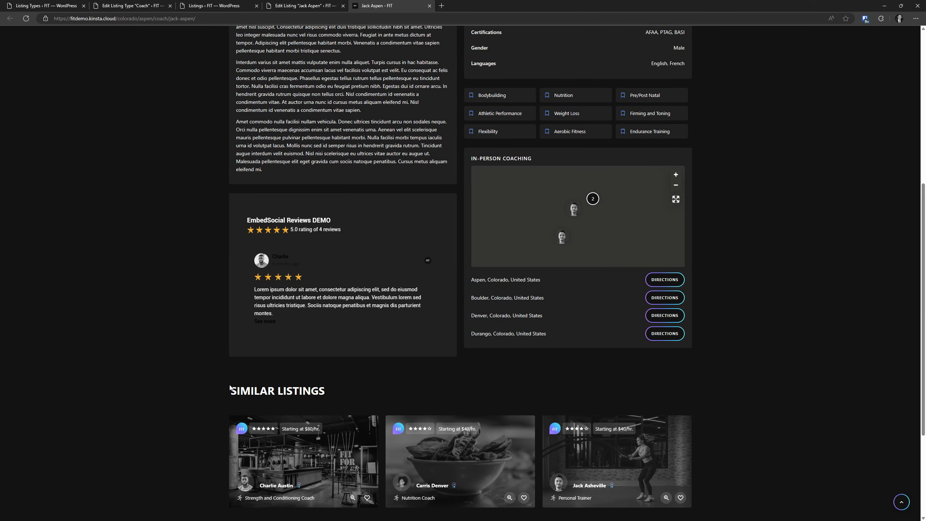
scroll(229, 385, "up", 5)
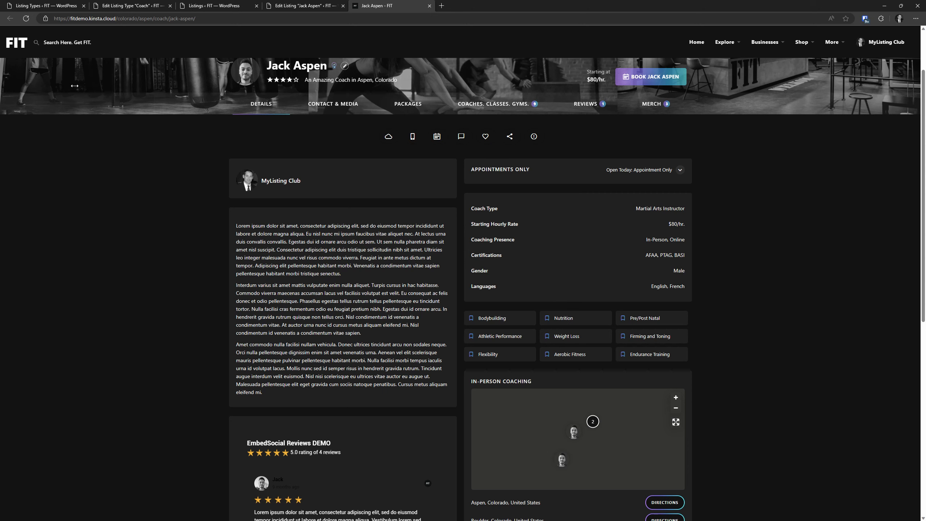
left_click(26, 19)
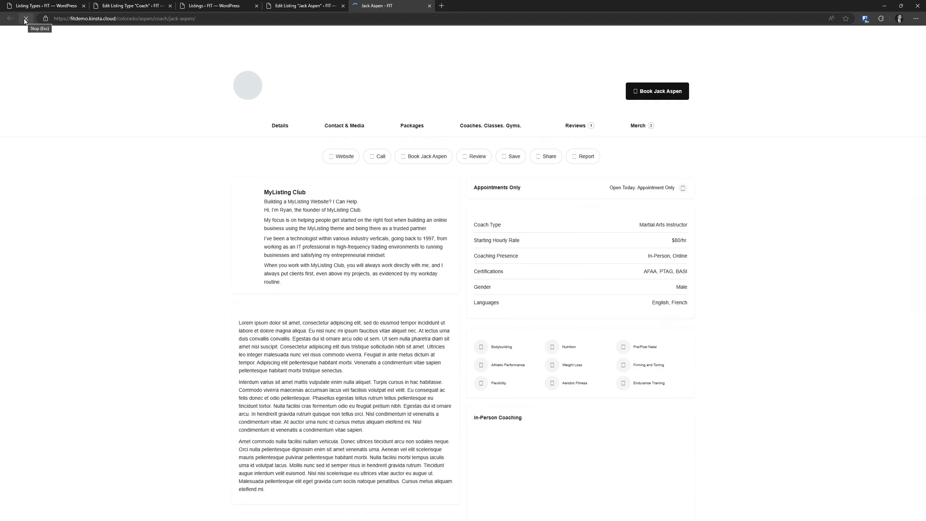
Scroll to the FAQs block and select the faint favorite color question for inspection
scroll(46, 193, "down", 7)
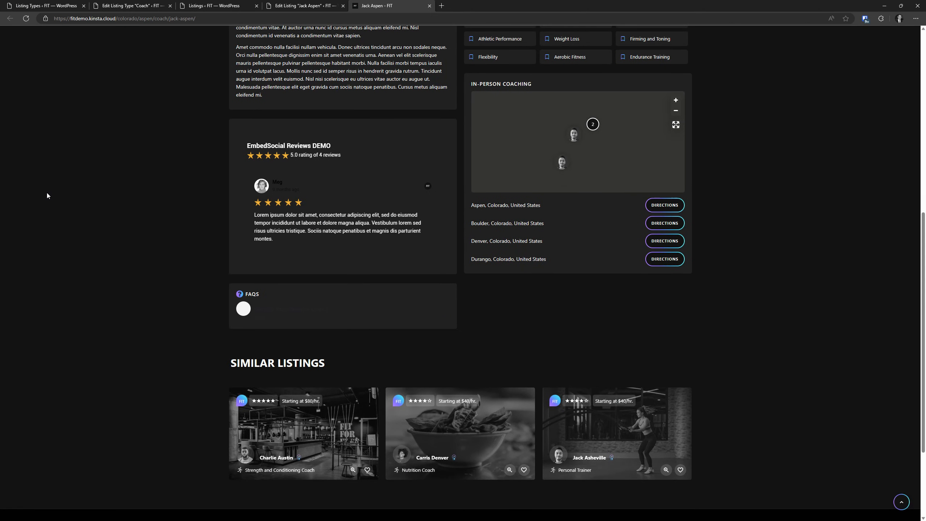
left_click_drag(448, 310, 285, 317)
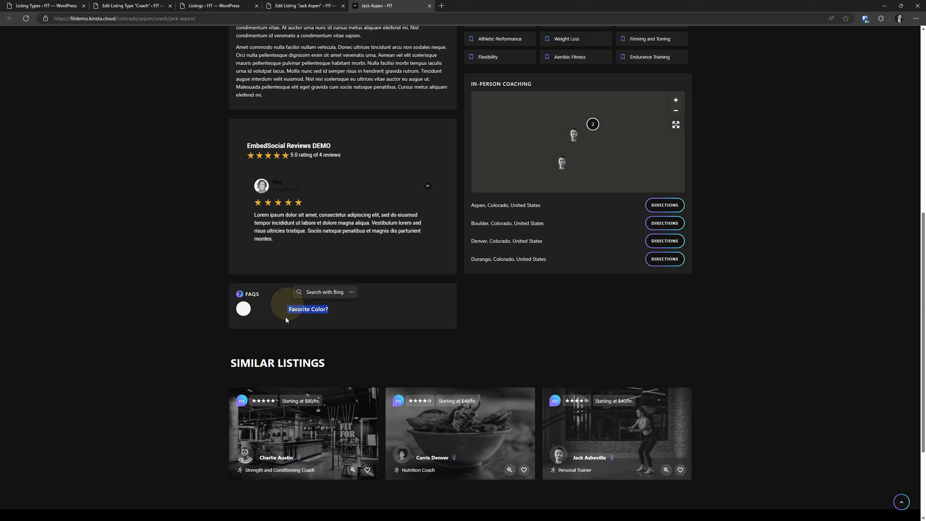
left_click(165, 188)
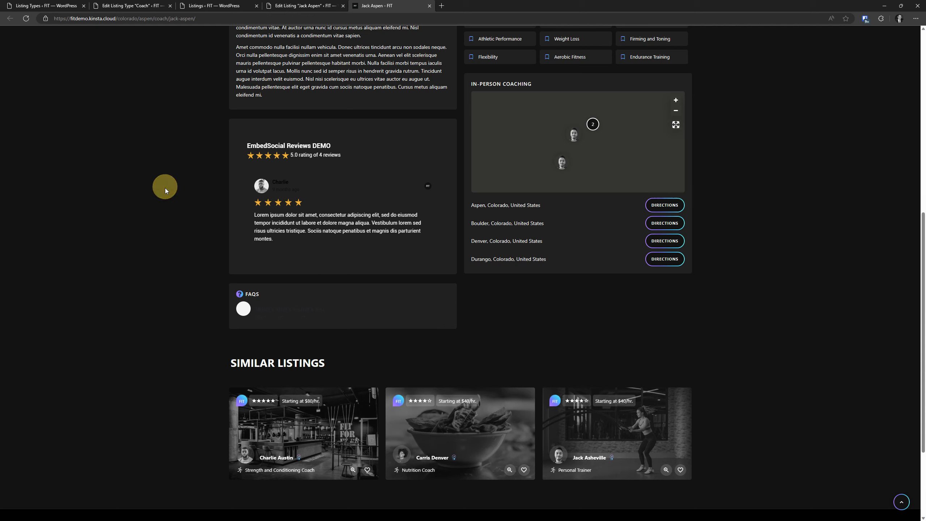
left_click_drag(328, 305, 299, 297)
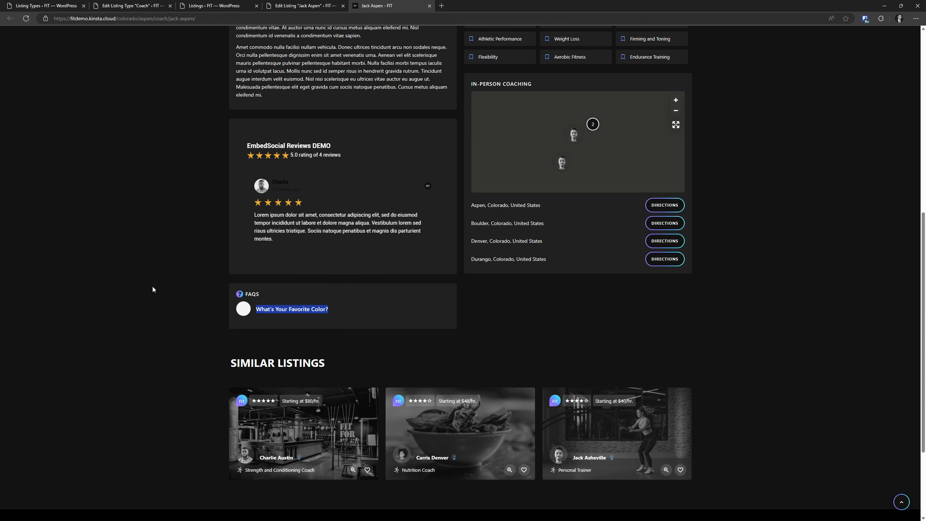
left_click(203, 266)
left_click_drag(331, 328, 278, 309)
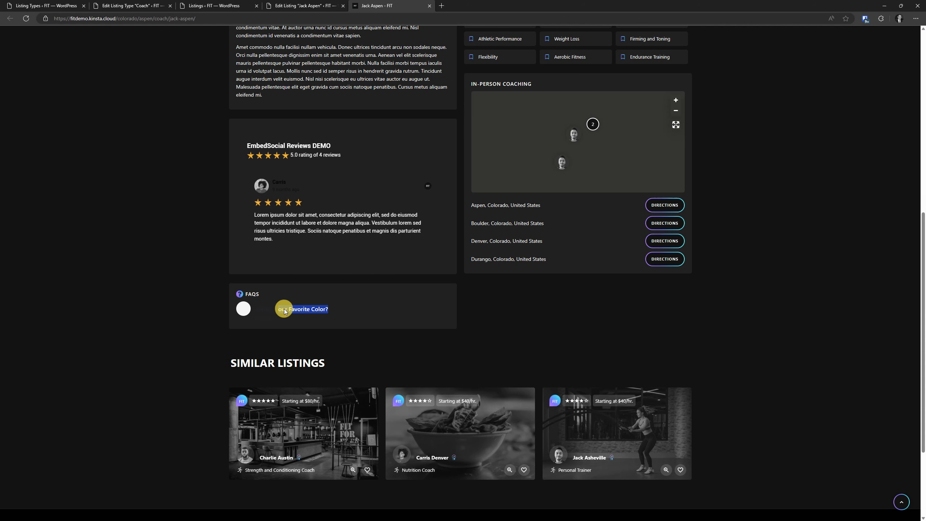
right_click(286, 309)
Inspect the FAQ question and add color: #fff to the 'b, strong' style rule
left_click(305, 460)
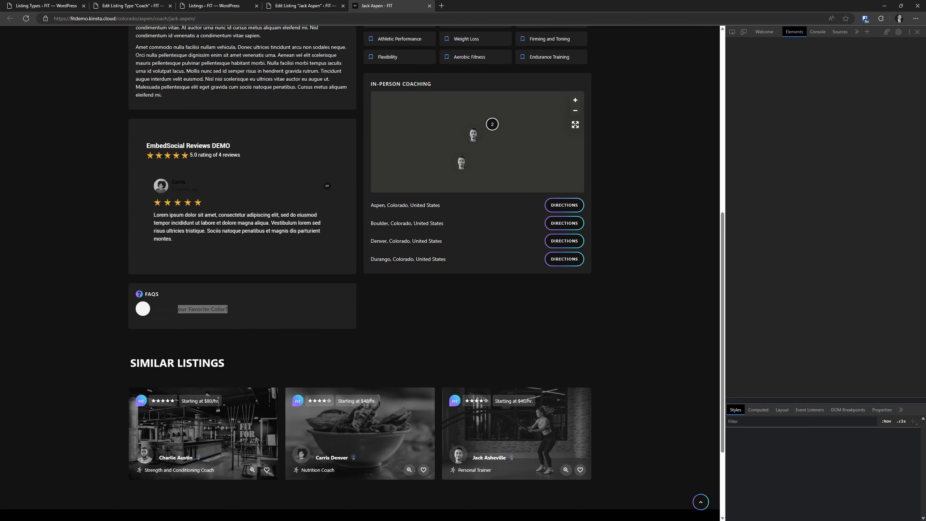
left_click(791, 456)
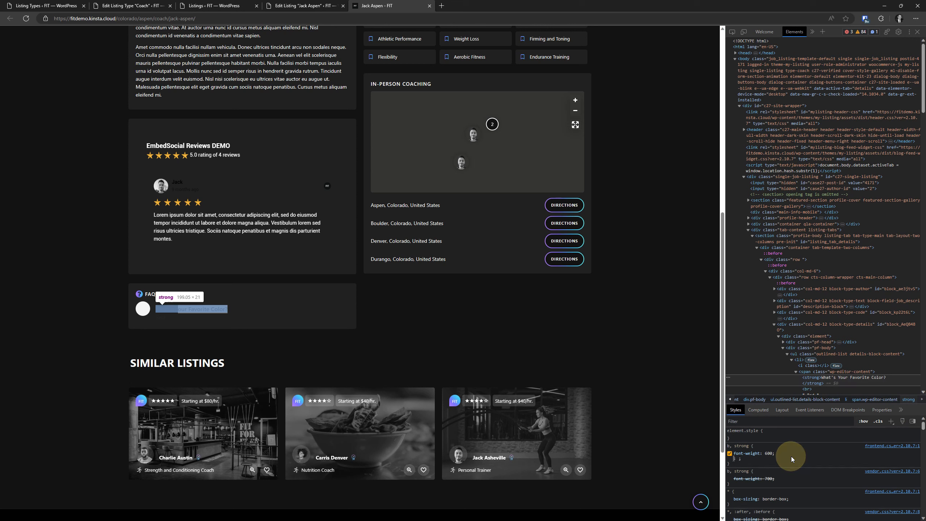
type("color")
key("Tab")
type("#fff")
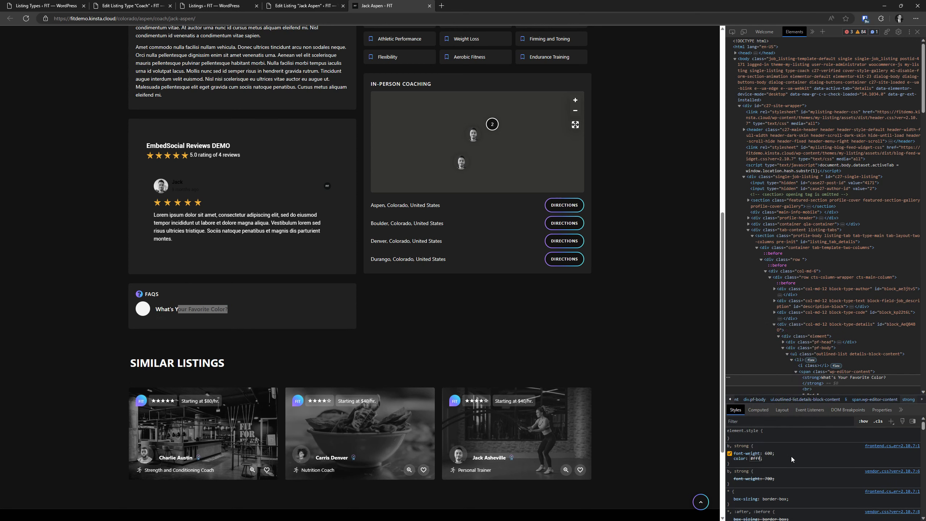
left_click(432, 323)
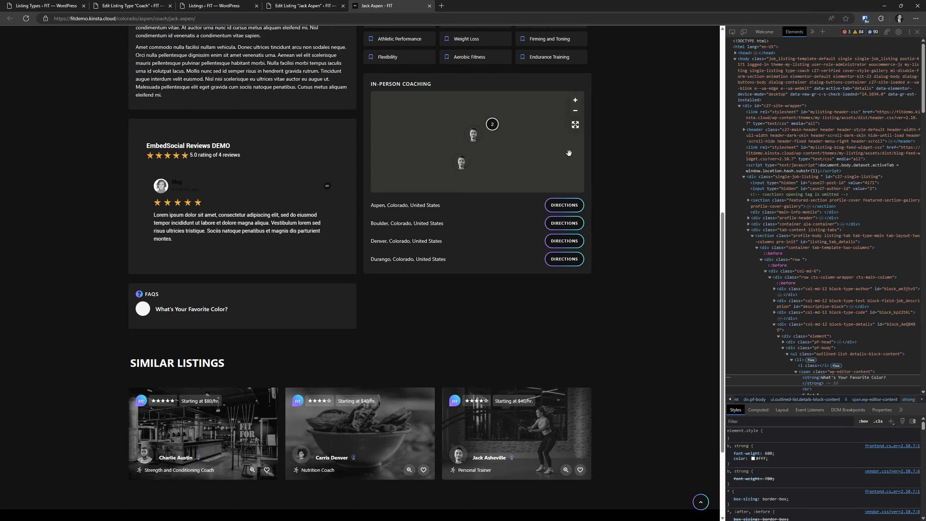
scroll(295, 316, "down", 3)
left_click_drag(166, 211, 155, 190)
Go to the Coach listing type editor's single listing page and open the Details tab layout
left_click(292, 4)
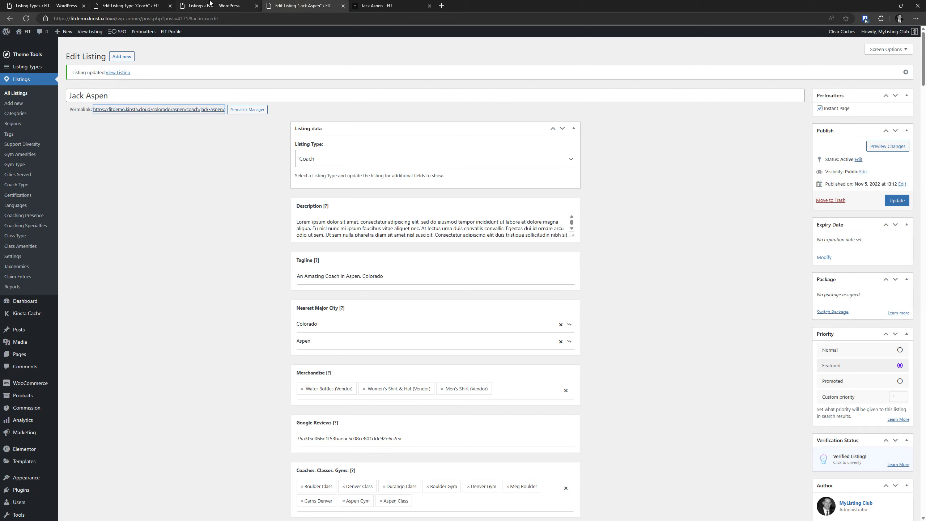
left_click(147, 5)
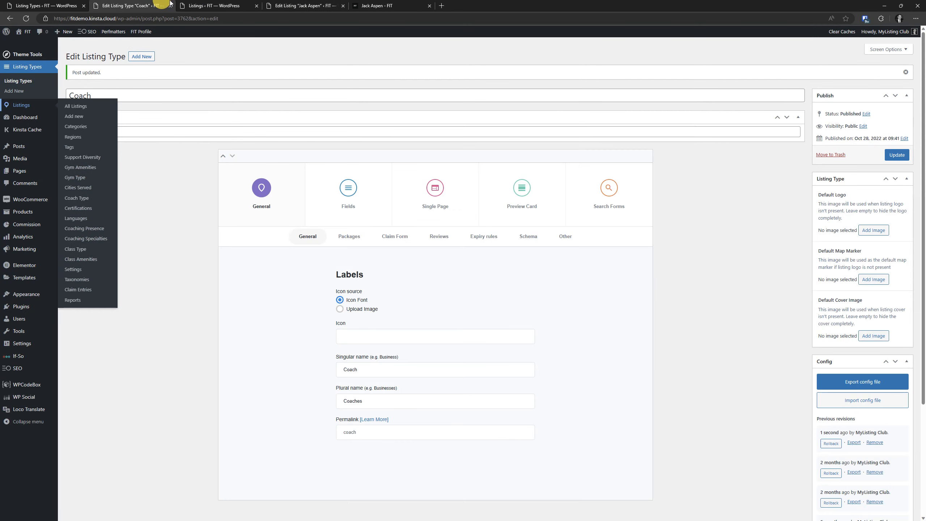
left_click(445, 197)
left_click(482, 236)
scroll(479, 333, "down", 4)
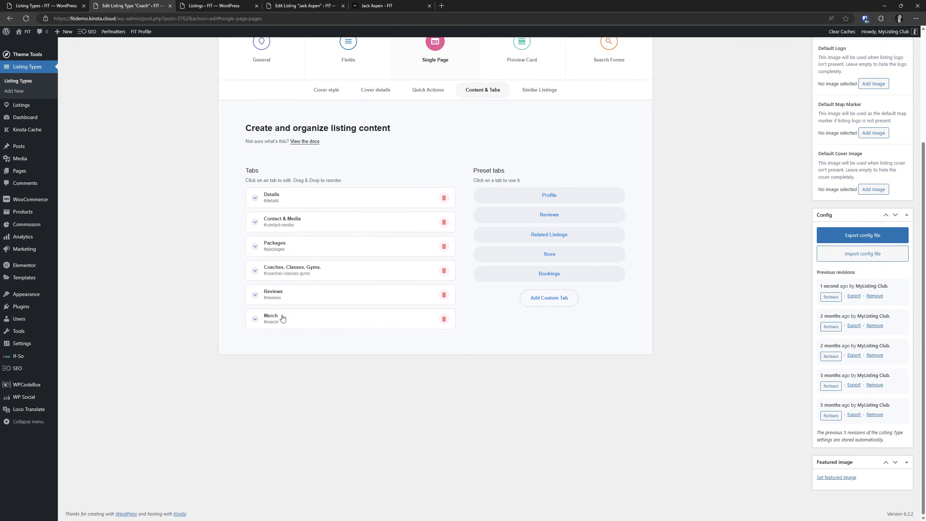
left_click(295, 202)
Expand the FAQs block's favorite color row and enlarge its Content box to show every line
scroll(313, 240, "down", 1)
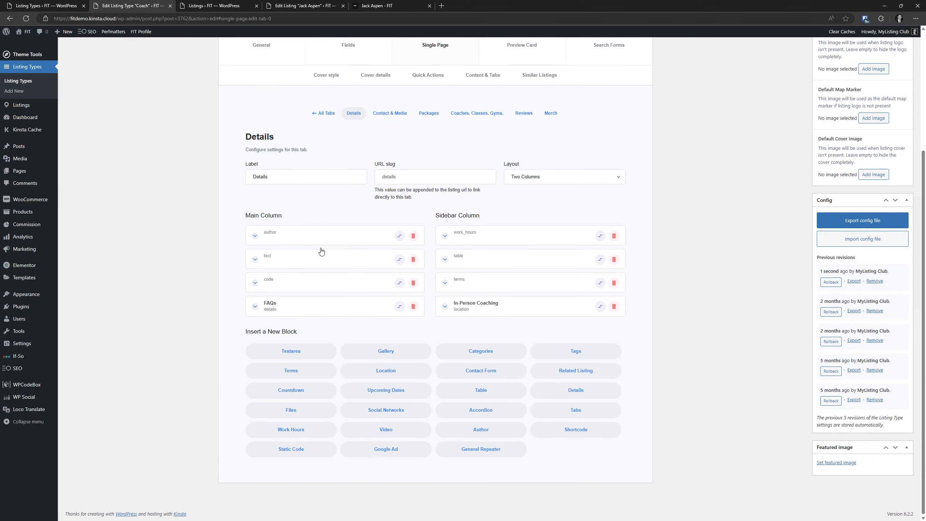
left_click(316, 306)
scroll(298, 262, "down", 1)
scroll(292, 241, "down", 5)
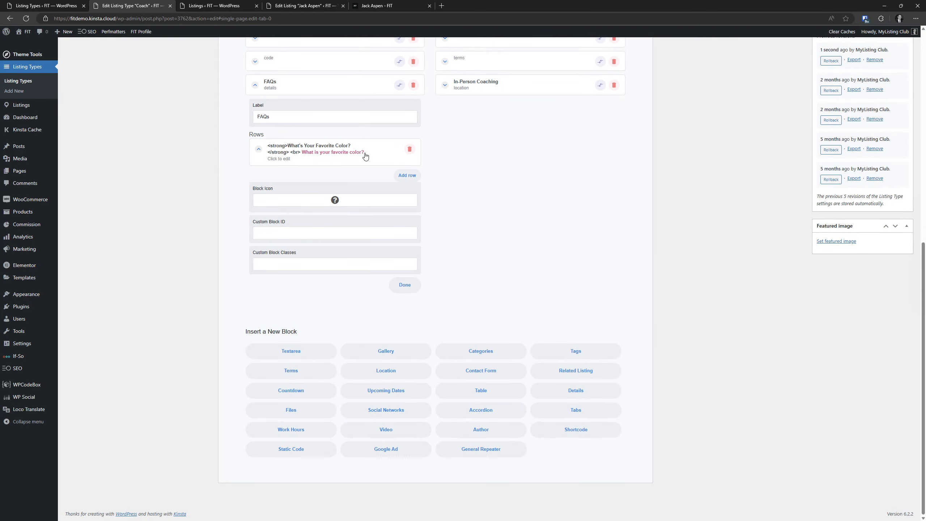
left_click(372, 164)
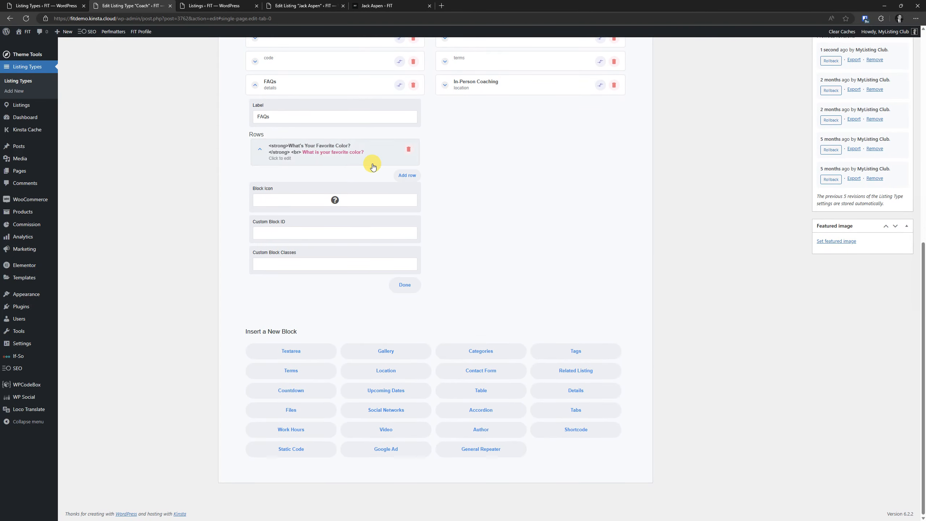
left_click_drag(412, 226, 413, 263)
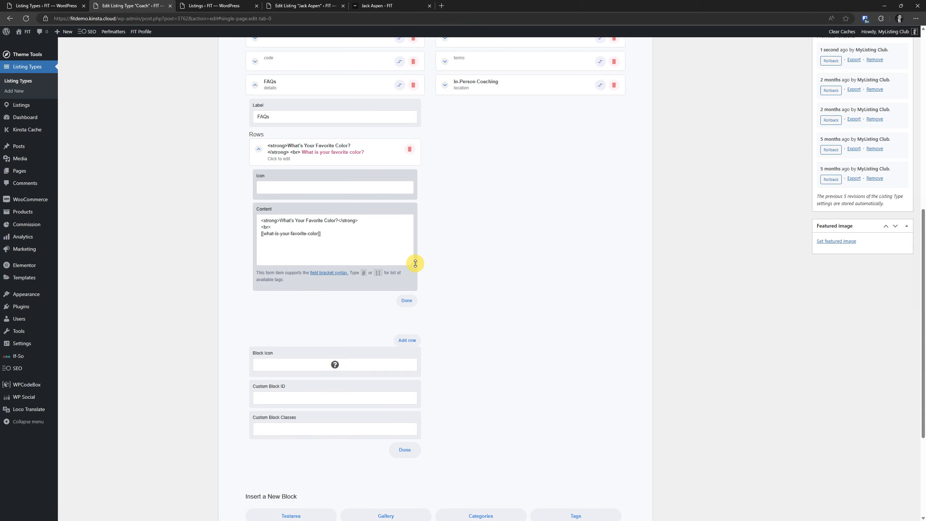
Inspect the answer 'Red' and add color: #fff to its .wp-editor-content rule
left_click(399, 4)
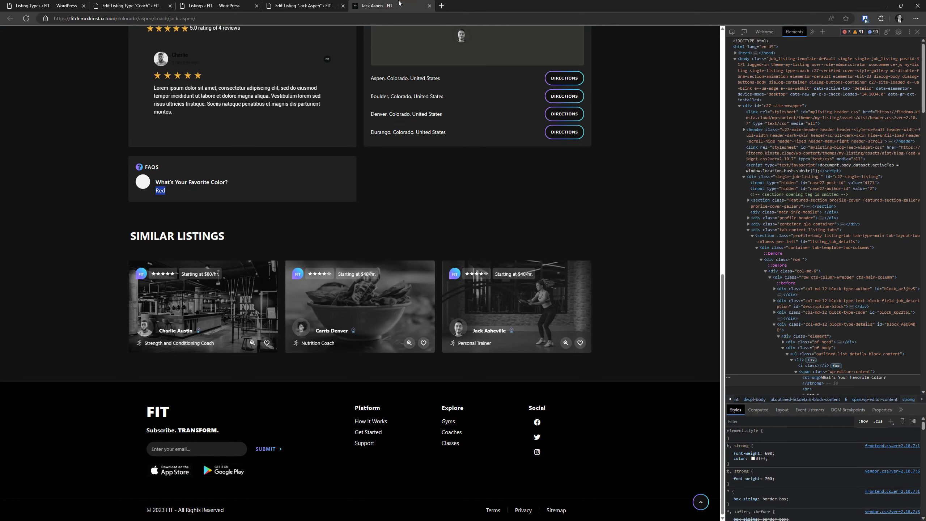
right_click(161, 191)
left_click(199, 346)
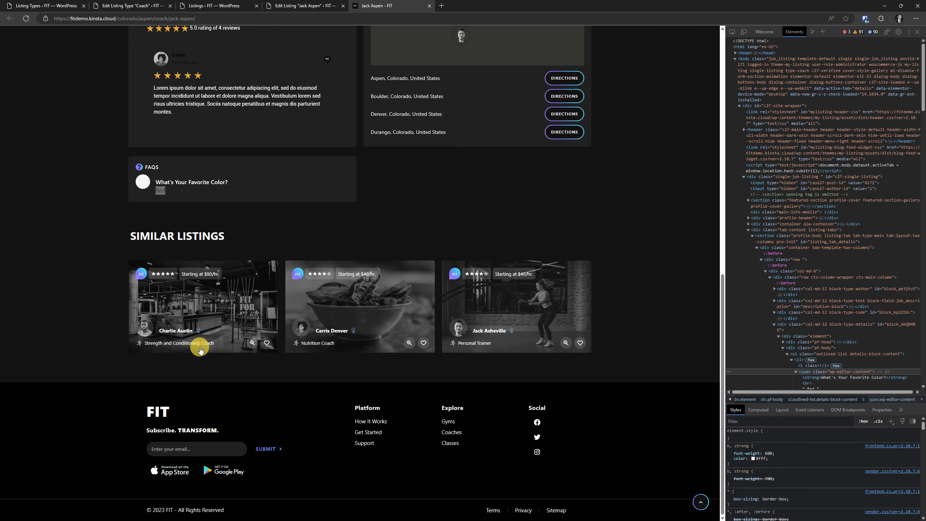
left_click(790, 458)
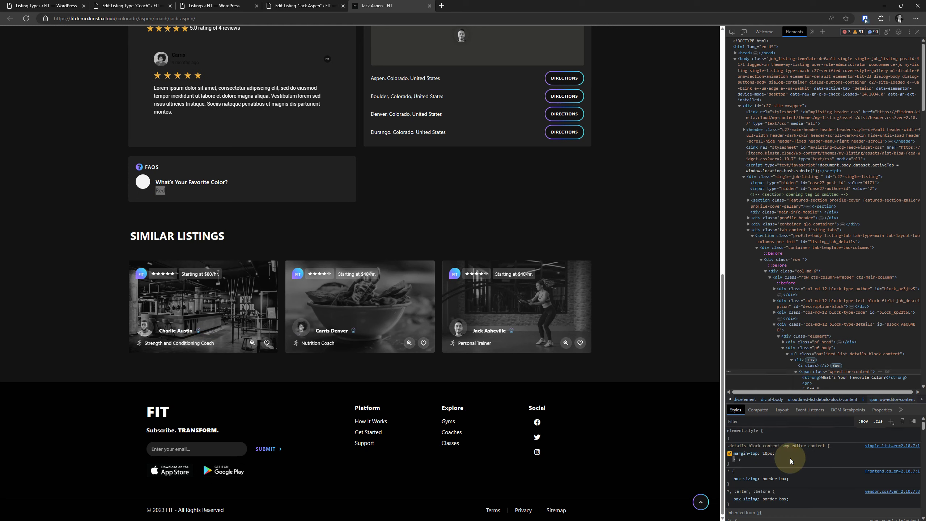
type("color: #ff")
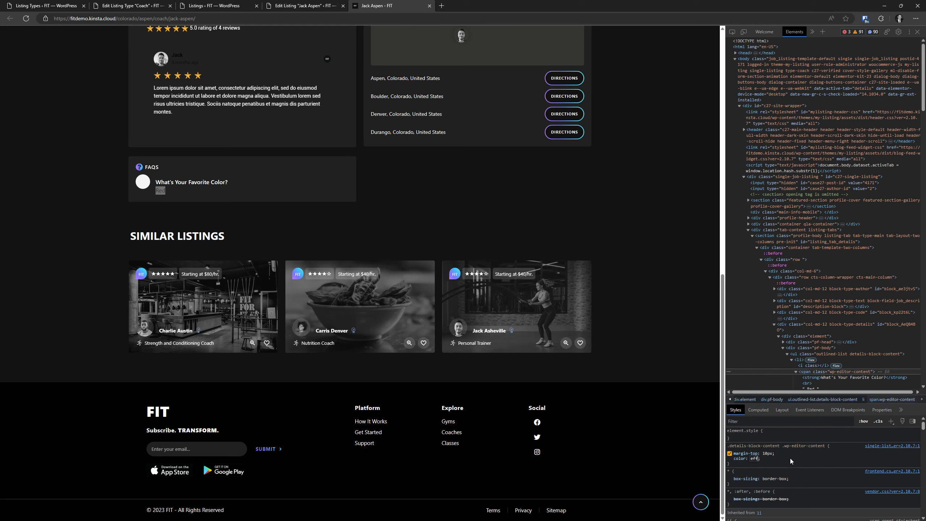
type("f")
left_click(68, 184)
Inspect the FAQ circle icon and add display: none to its style rule
right_click(144, 184)
left_click(179, 354)
left_click(92, 320)
left_click(80, 189)
right_click(143, 182)
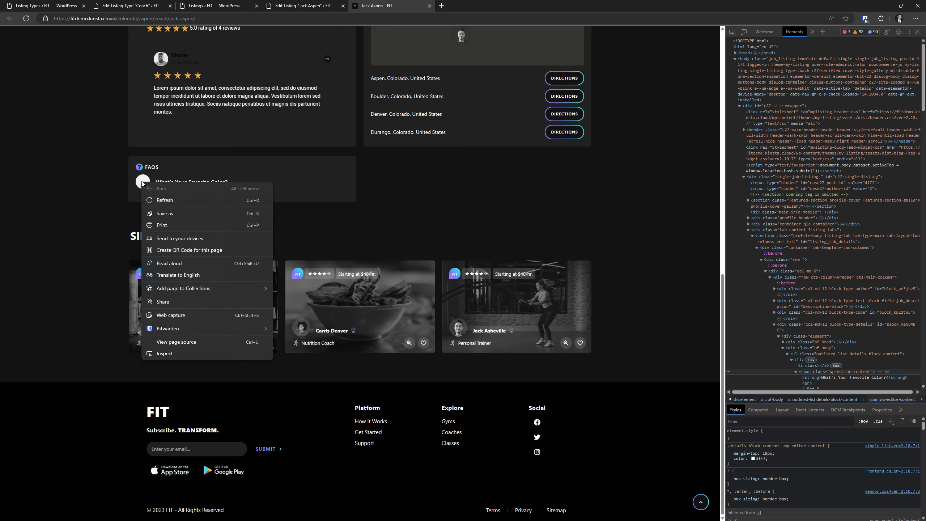
left_click(146, 352)
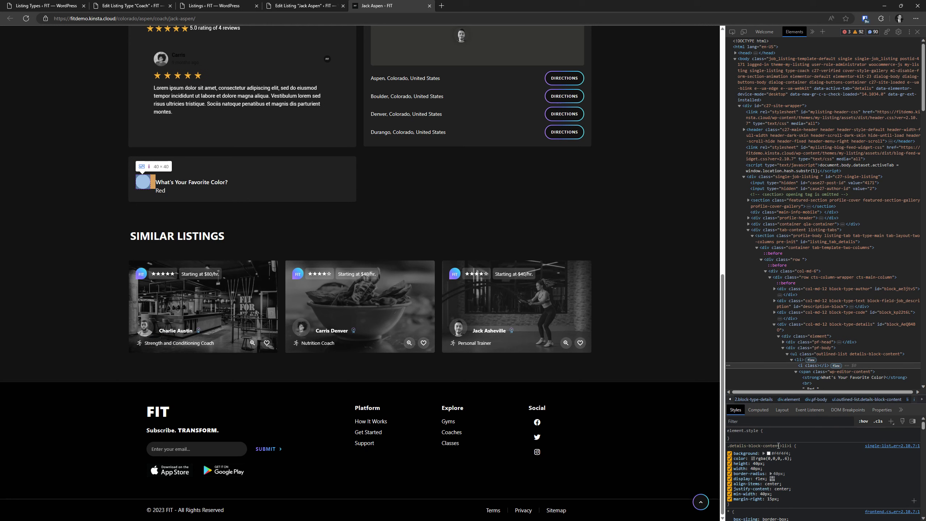
left_click(778, 445)
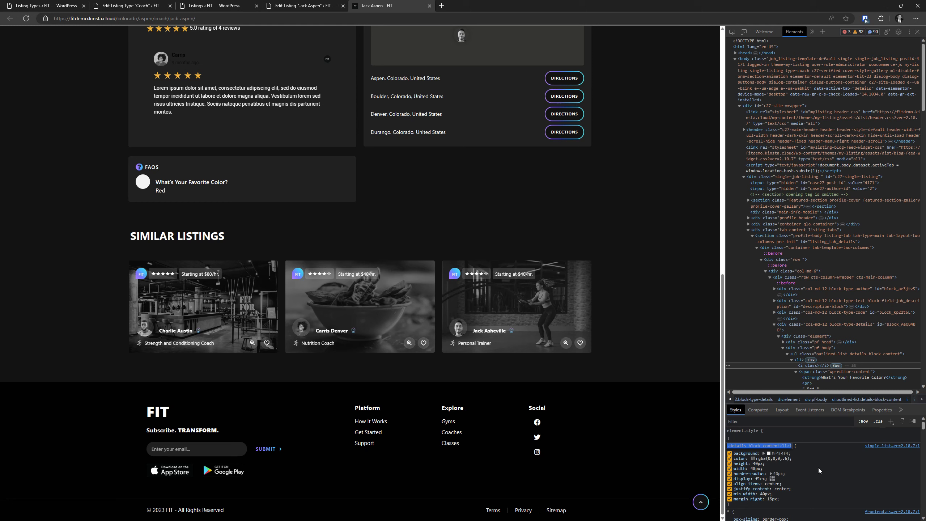
left_click(800, 497)
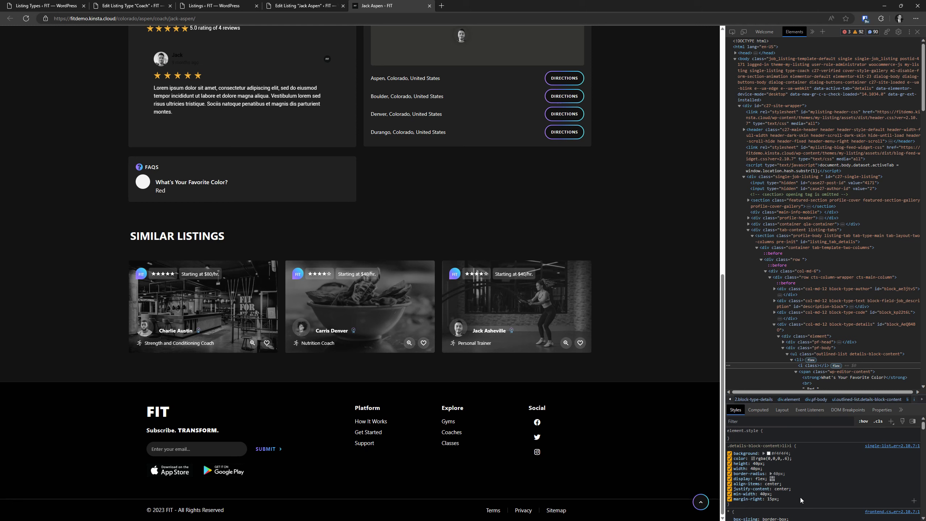
left_click(797, 498)
type("display: none;")
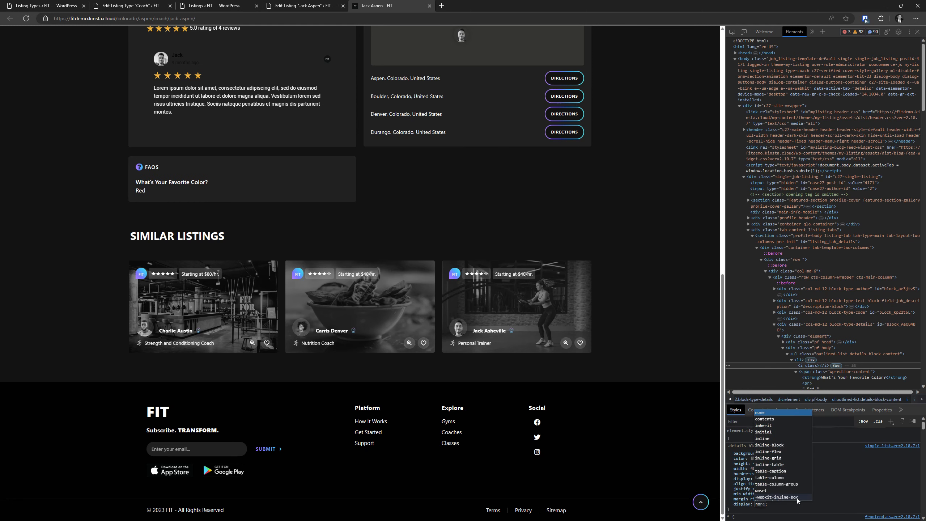
left_click(848, 479)
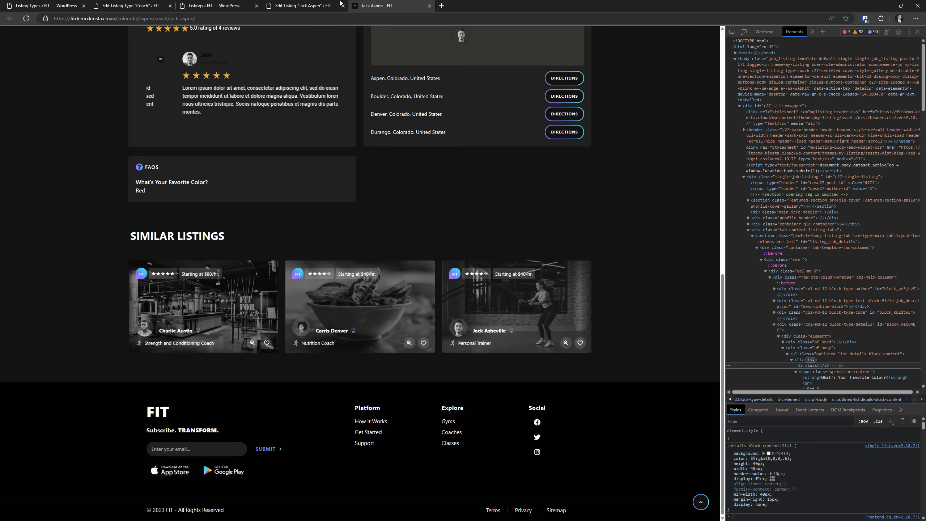
In the Coach type's FAQ row, copy the bold question and line-break lines, then collapse the row
left_click(224, 5)
left_click(294, 5)
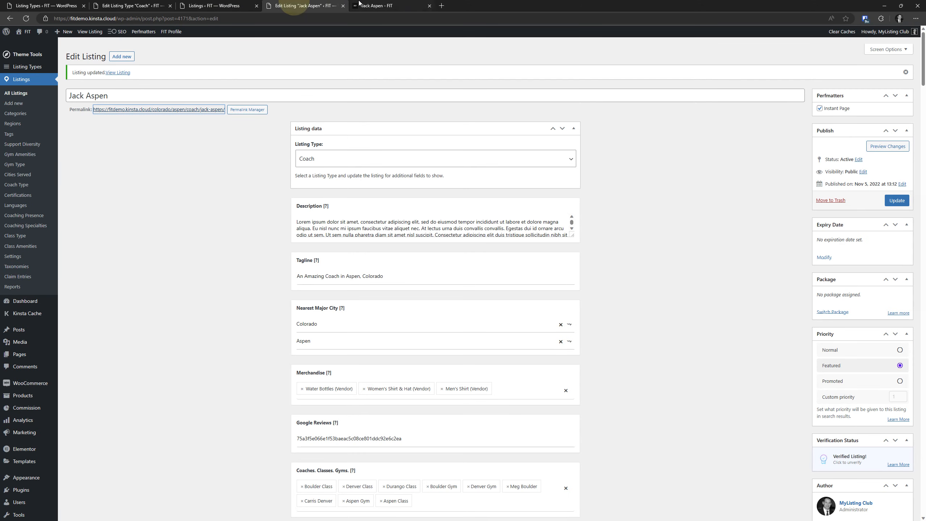
left_click(204, 6)
left_click(144, 5)
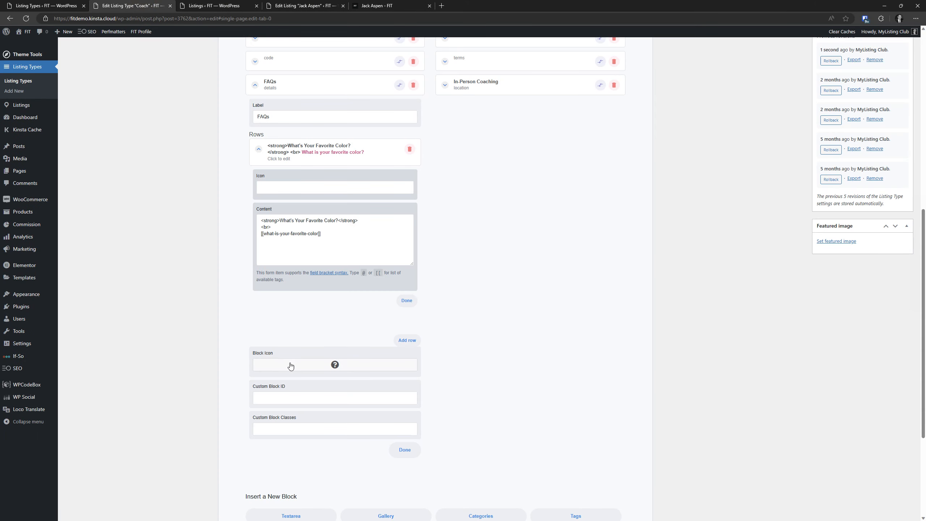
left_click(336, 153)
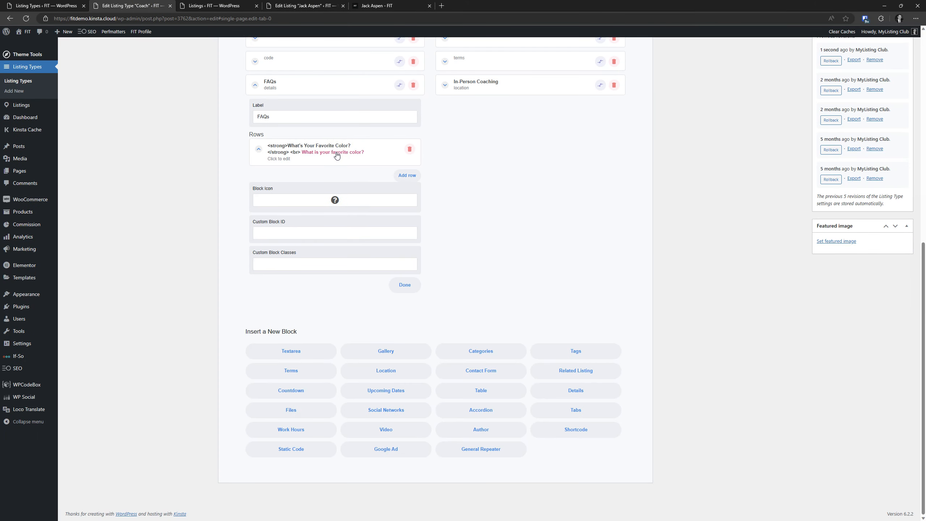
left_click(295, 148)
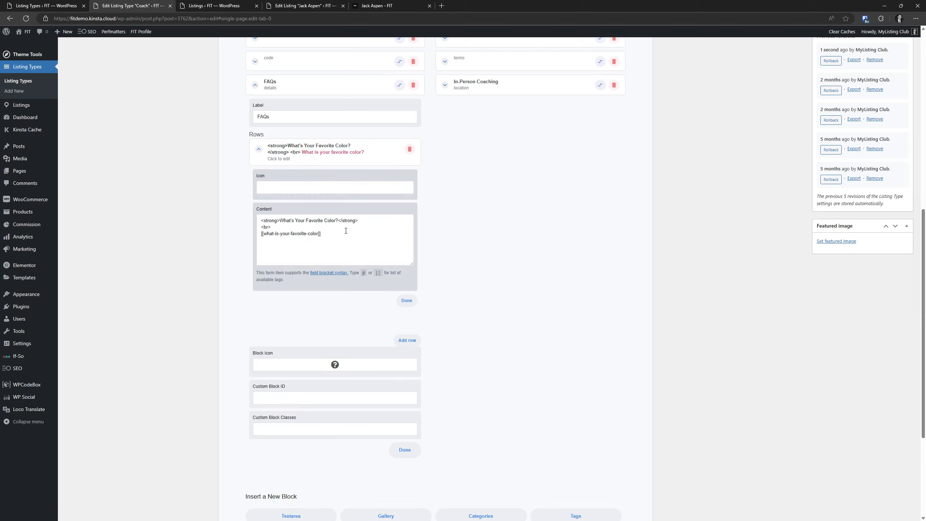
left_click_drag(346, 239, 253, 223)
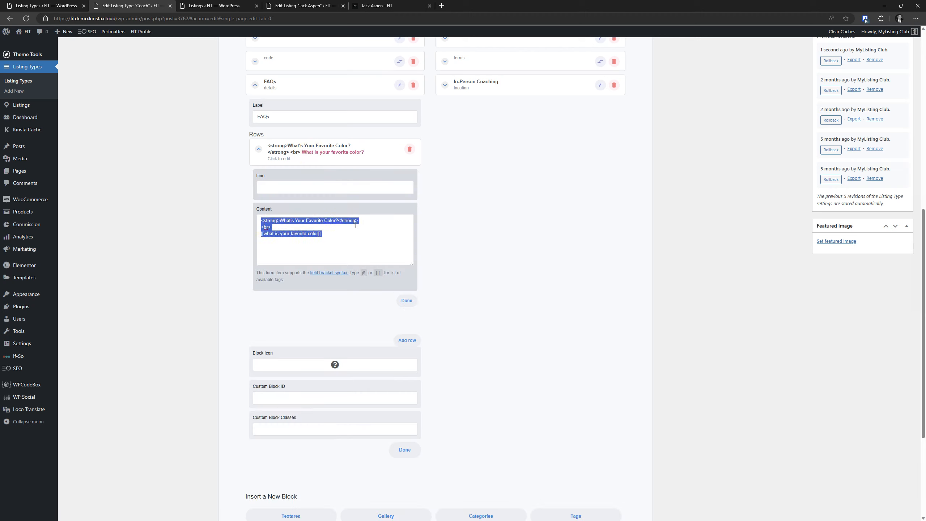
left_click_drag(355, 225, 241, 223)
key("ctrl+c")
left_click(330, 160)
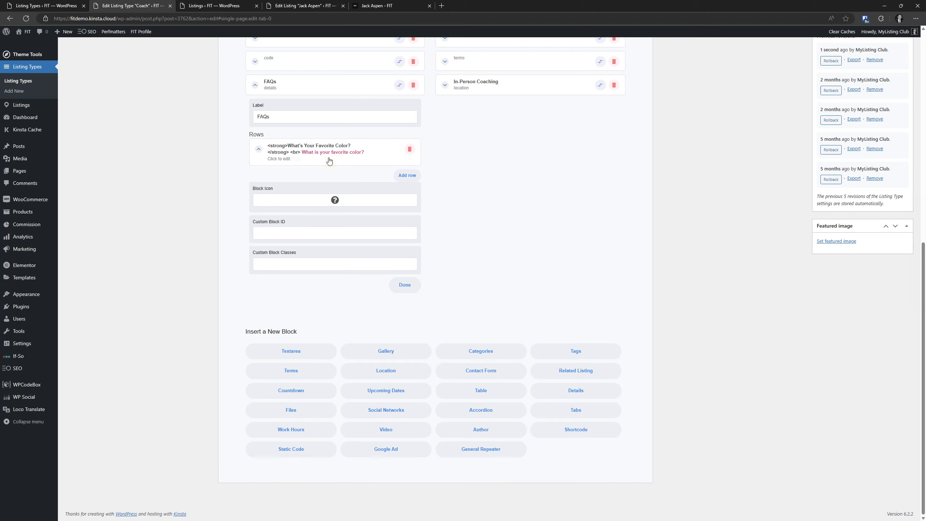
Add a new FAQs row and paste the copied bold question markup into its Content
left_click(410, 177)
left_click(357, 187)
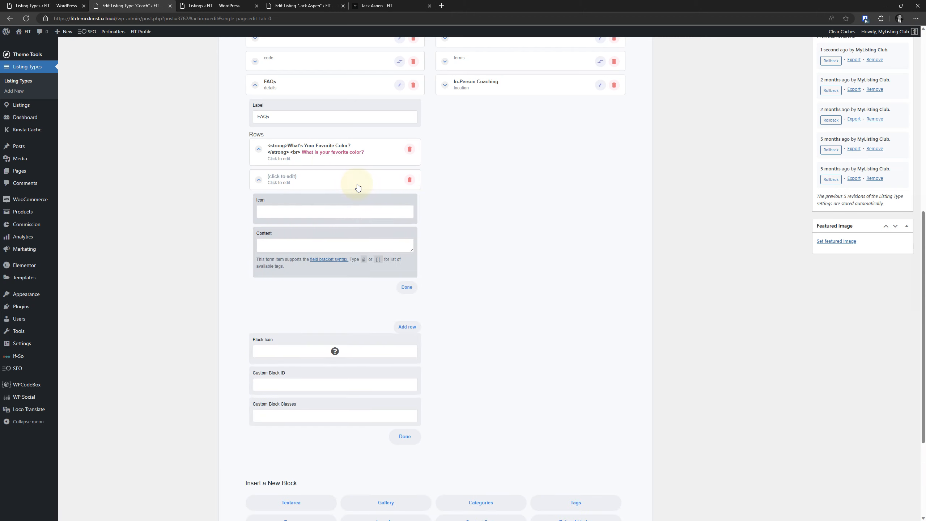
left_click(304, 245)
key("ctrl+v")
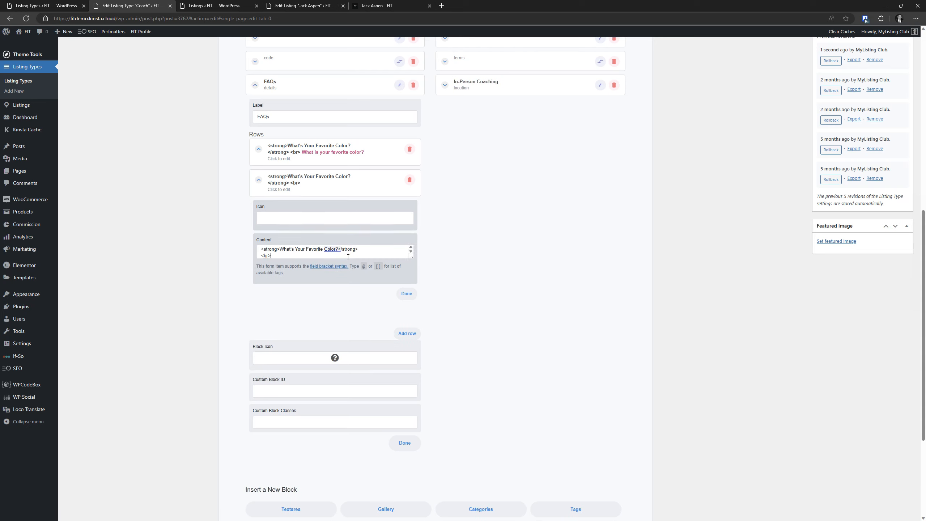
left_click_drag(411, 256, 415, 325)
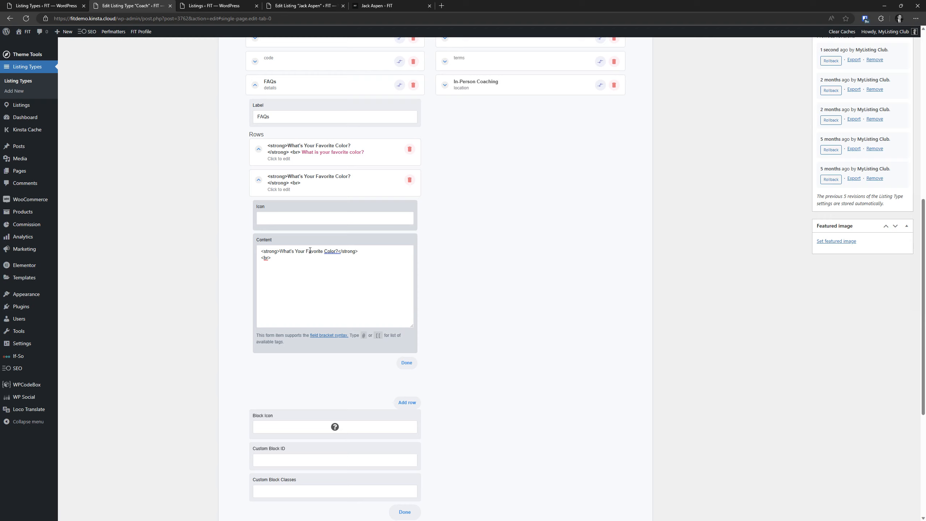
Change 'Color' to 'Animal', insert [[what-is-your-favorite-animal]], and update the Coach type
double_click(323, 250)
type("Anima")
left_click(279, 258)
type("[[")
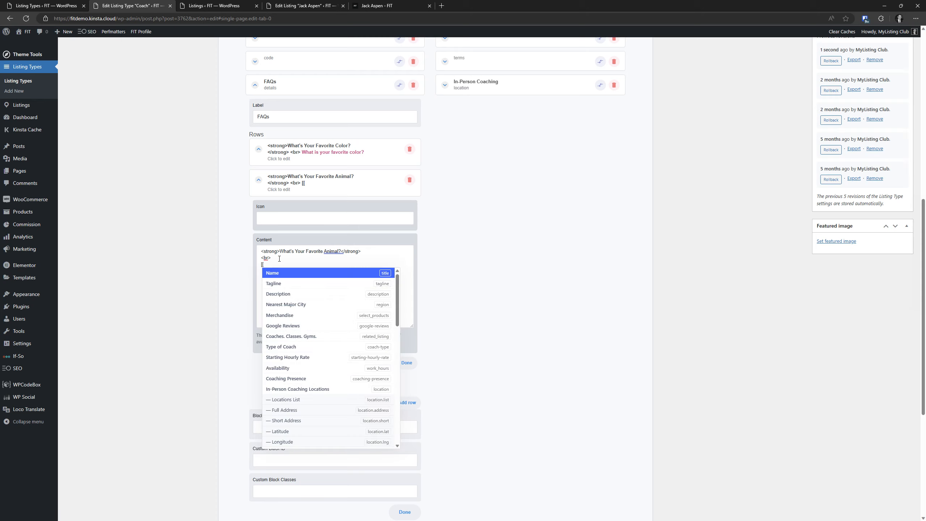
type("what")
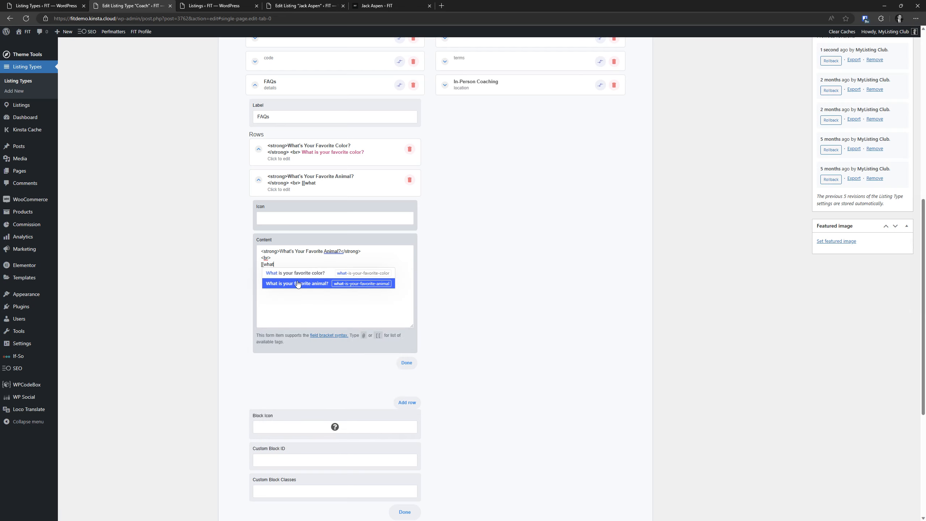
left_click(309, 284)
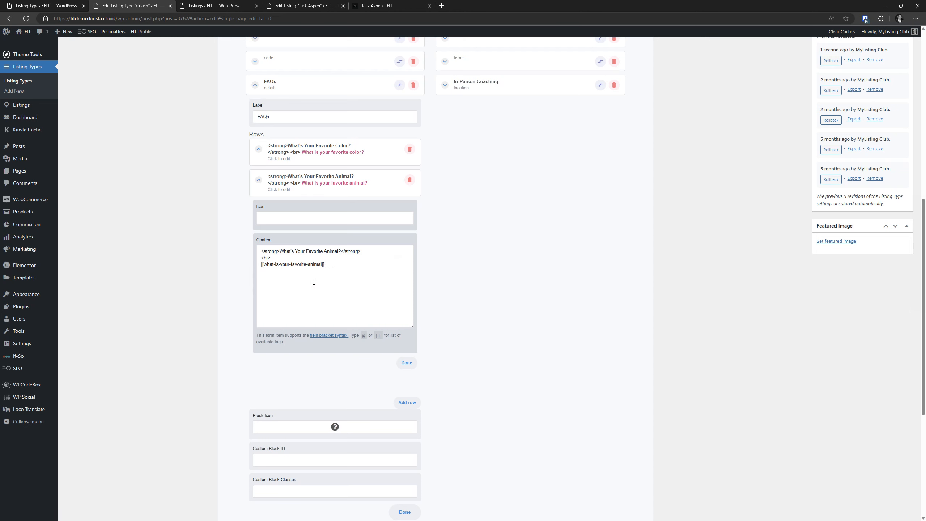
scroll(680, 233, "up", 10)
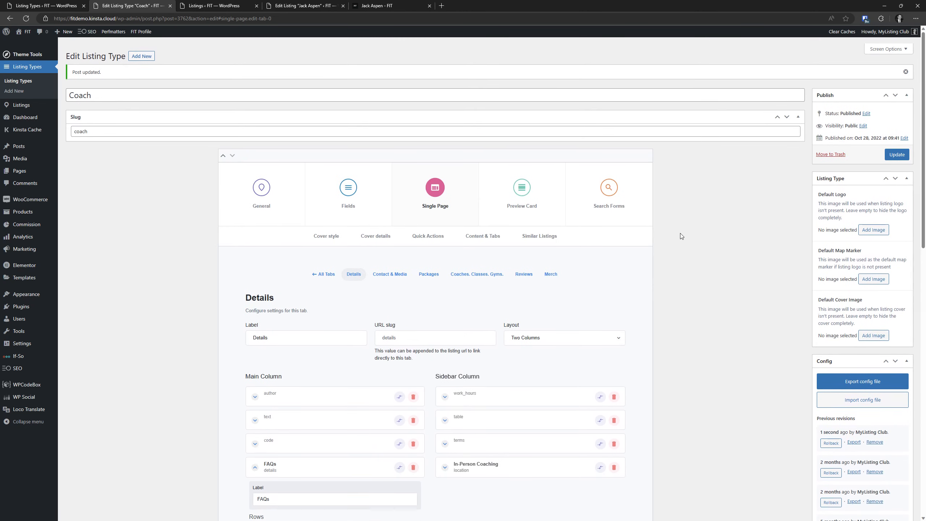
left_click(897, 159)
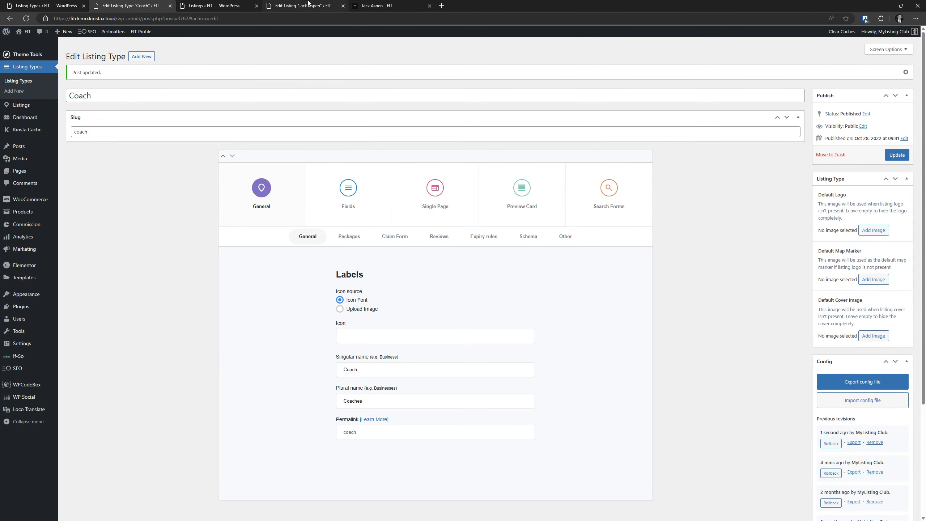
left_click(305, 6)
left_click(895, 203)
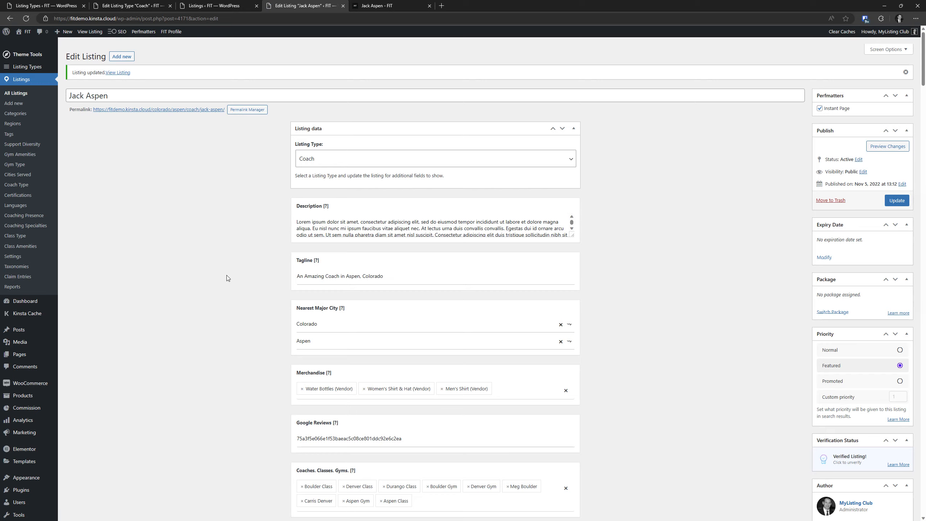
scroll(230, 264, "down", 15)
scroll(230, 263, "down", 20)
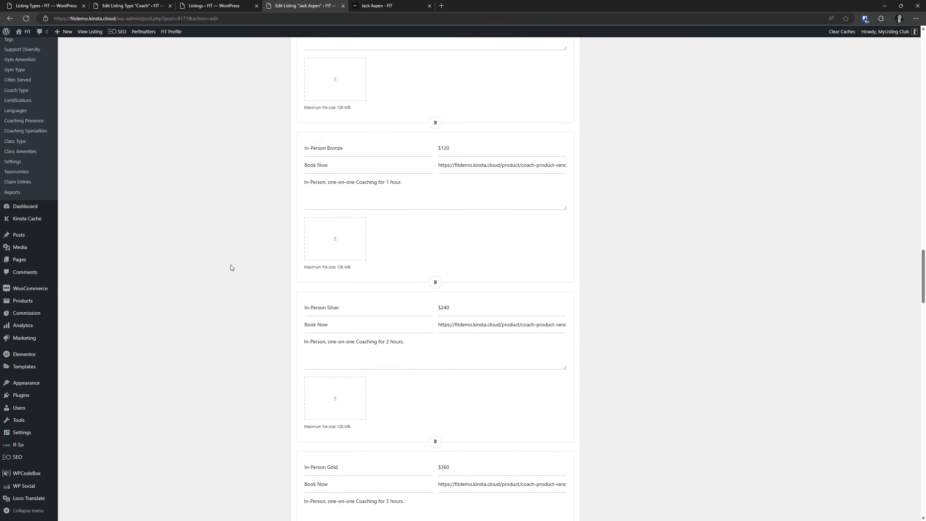
scroll(230, 265, "down", 20)
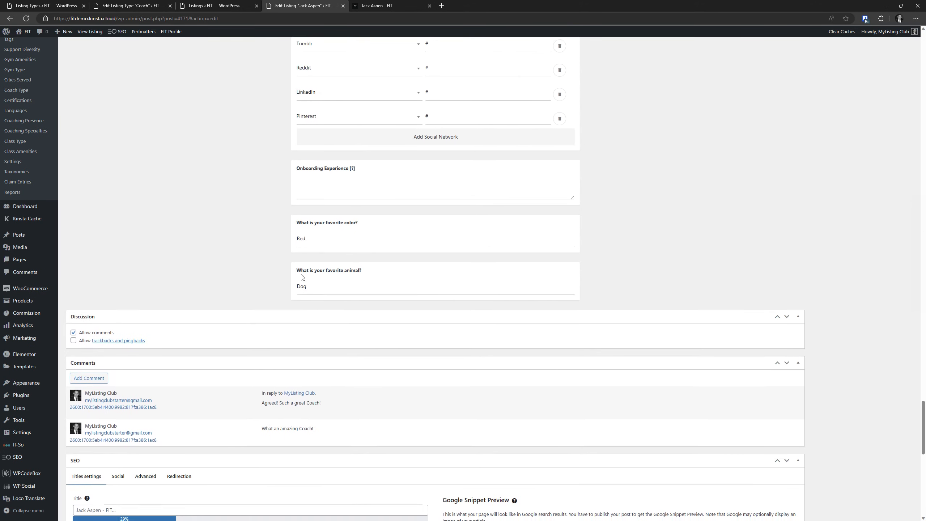
left_click(343, 285)
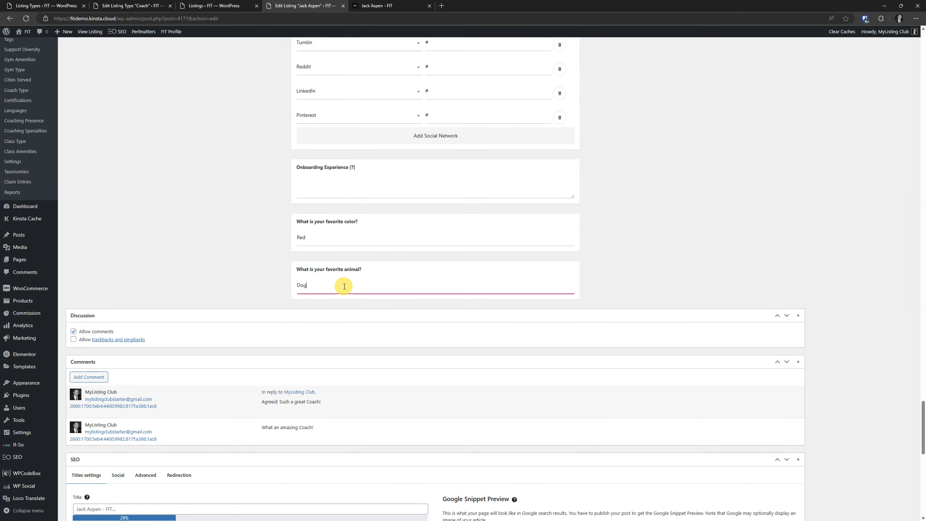
scroll(686, 264, "up", 20)
scroll(688, 299, "up", 20)
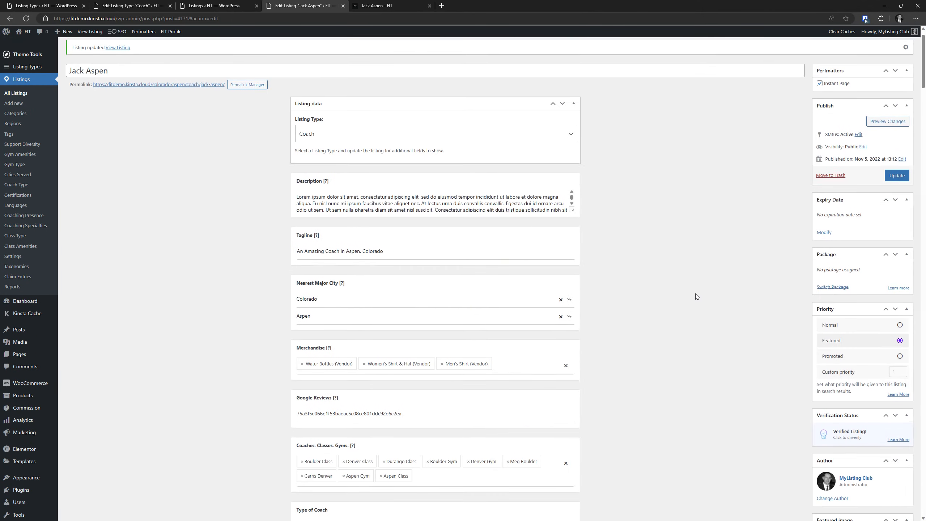
left_click(895, 201)
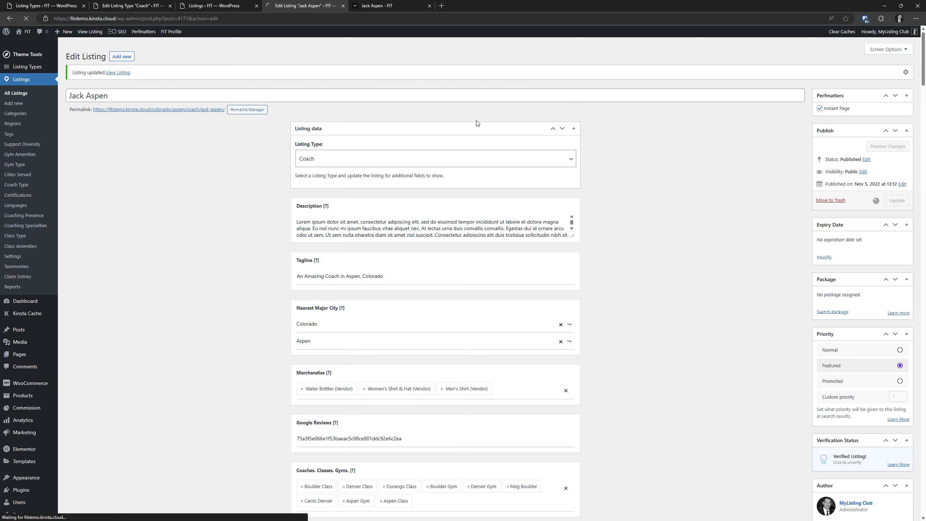
left_click(412, 5)
left_click(226, 5)
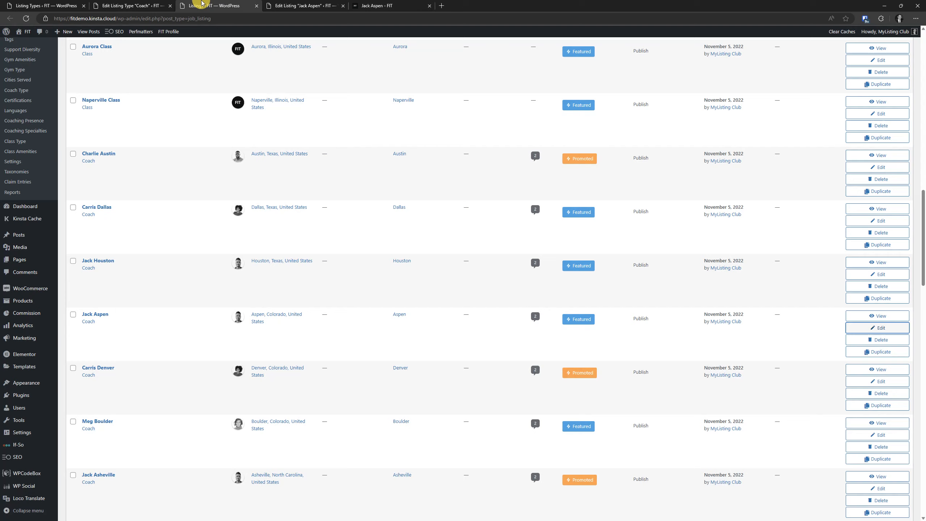
left_click(368, 6)
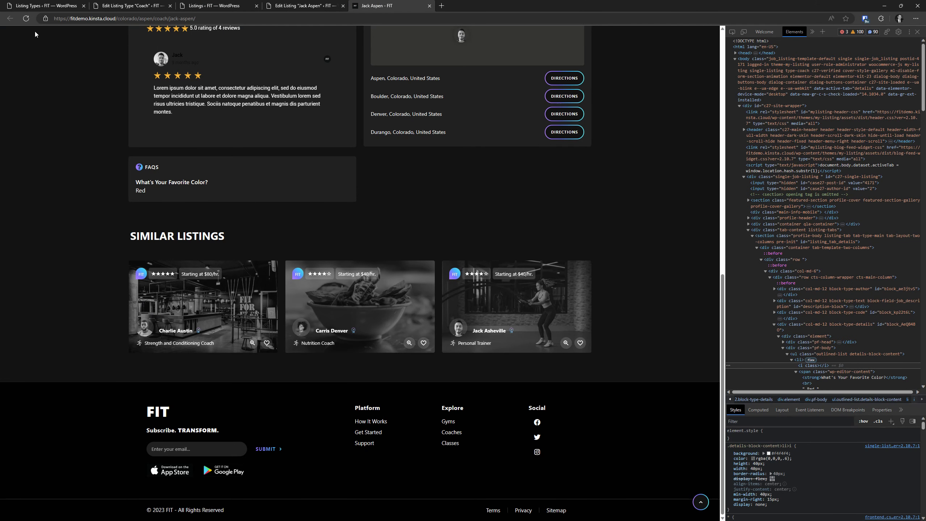
right_click(26, 18)
left_click(59, 53)
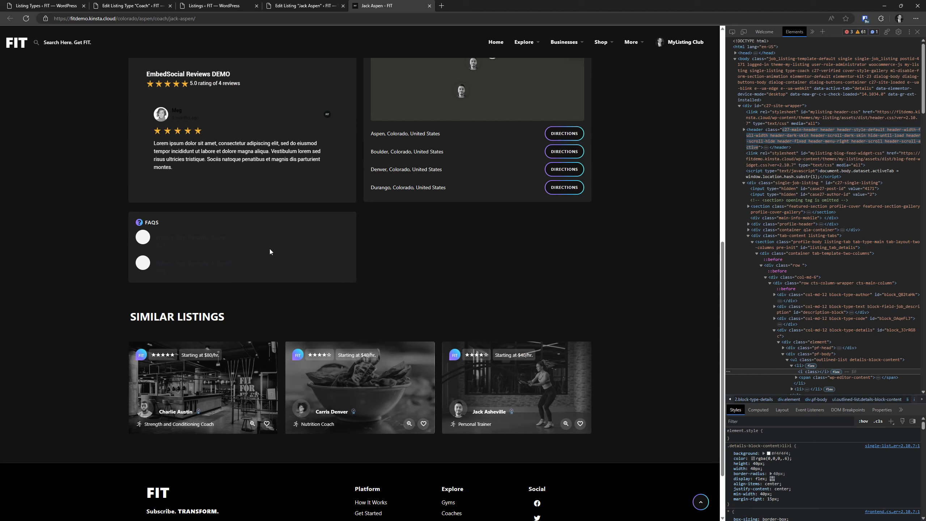
Inspect the FAQ question and add color: #fff to the bold strong rule
left_click_drag(230, 237, 154, 234)
left_click(107, 232)
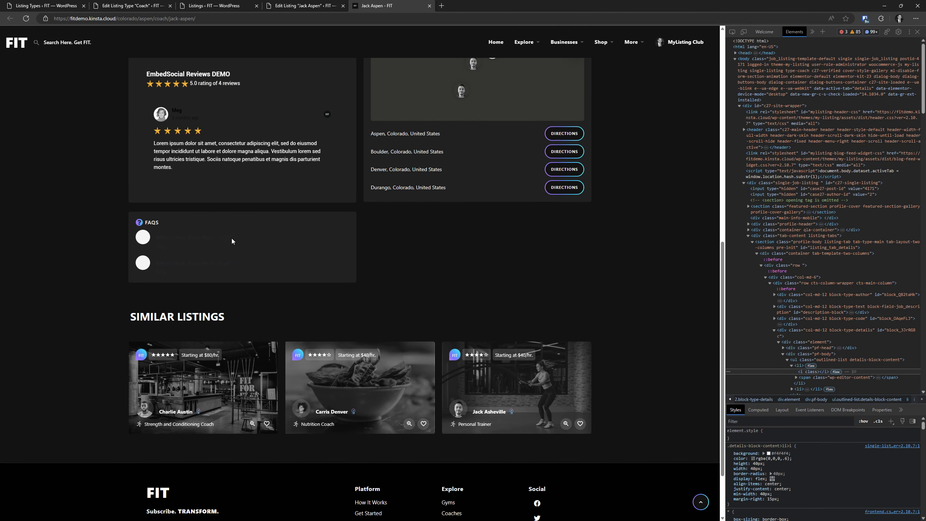
left_click_drag(231, 237, 165, 237)
right_click(176, 237)
left_click(199, 388)
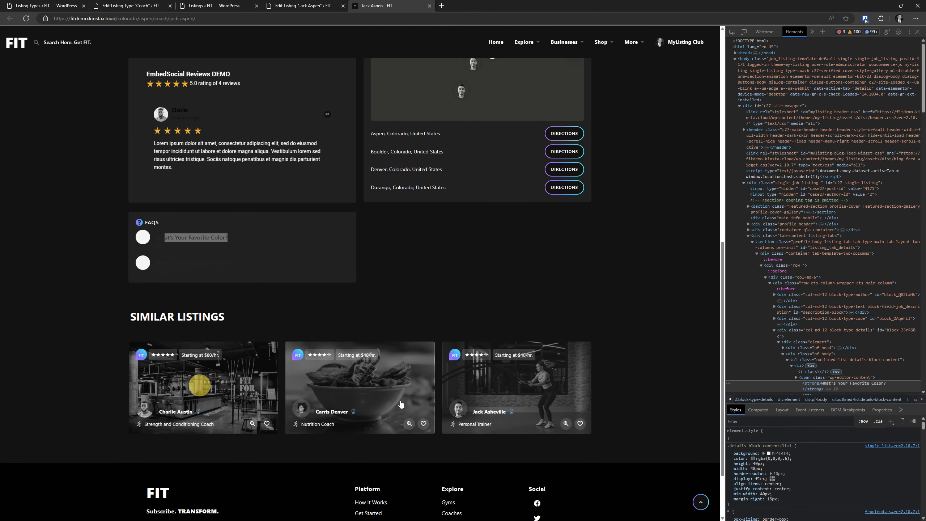
left_click(784, 456)
type("color:")
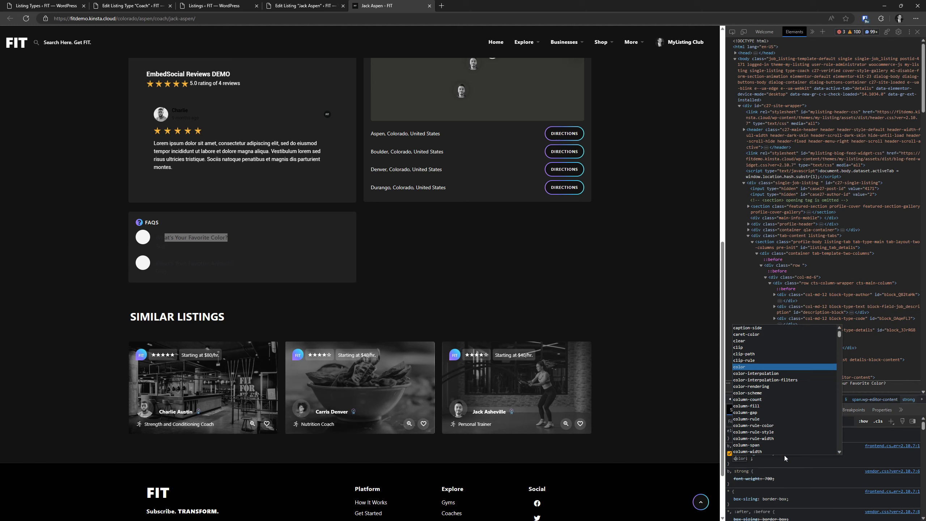
type("Eff")
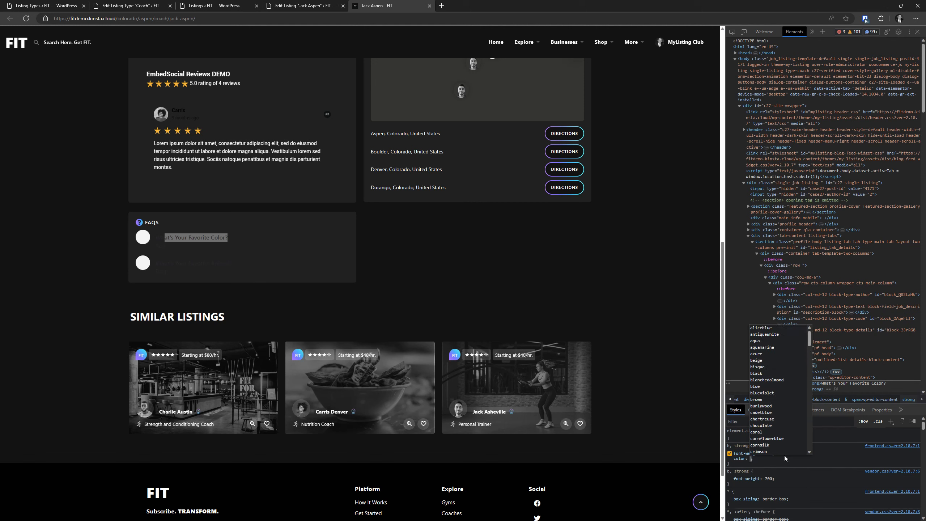
type("fff;")
left_click(784, 455)
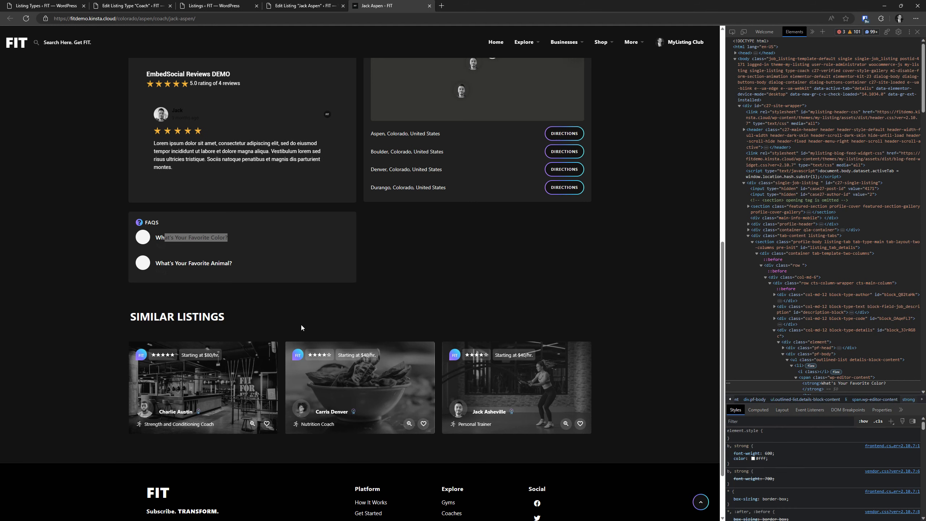
Inspect the FAQ answer and add color: #fff to the li rule
right_click(155, 245)
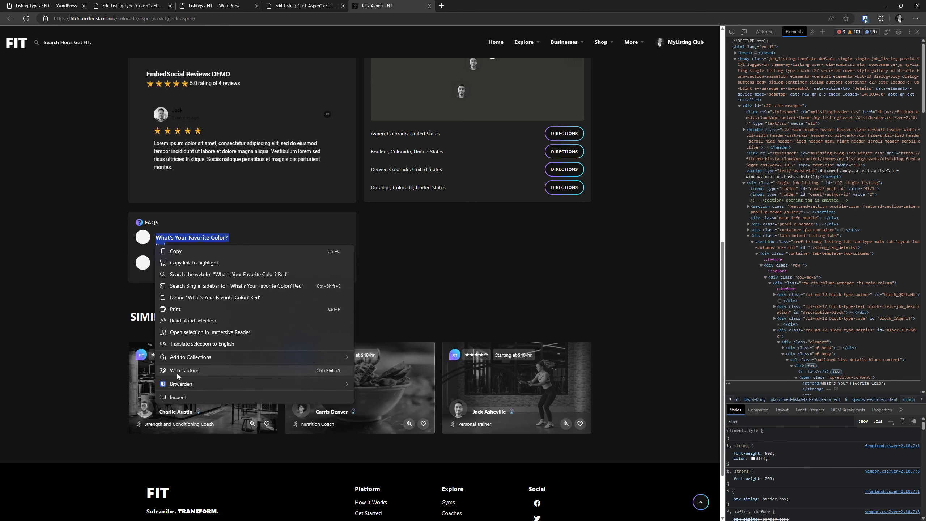
left_click(178, 397)
left_click(797, 458)
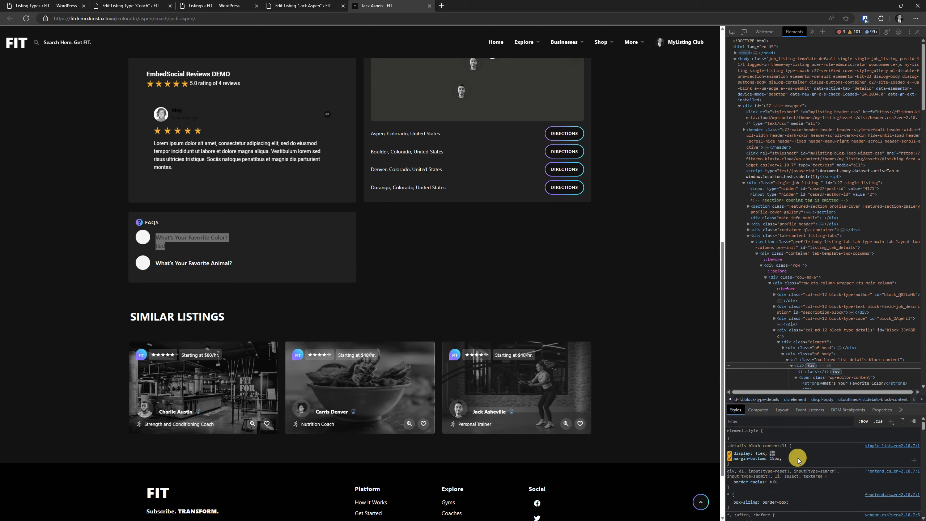
type("co")
key("Tab")
type("#fff")
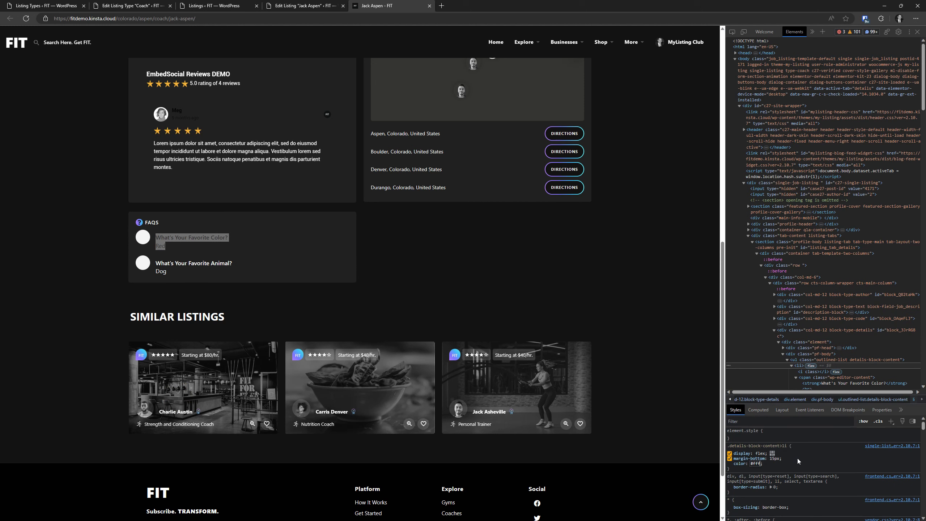
left_click(797, 459)
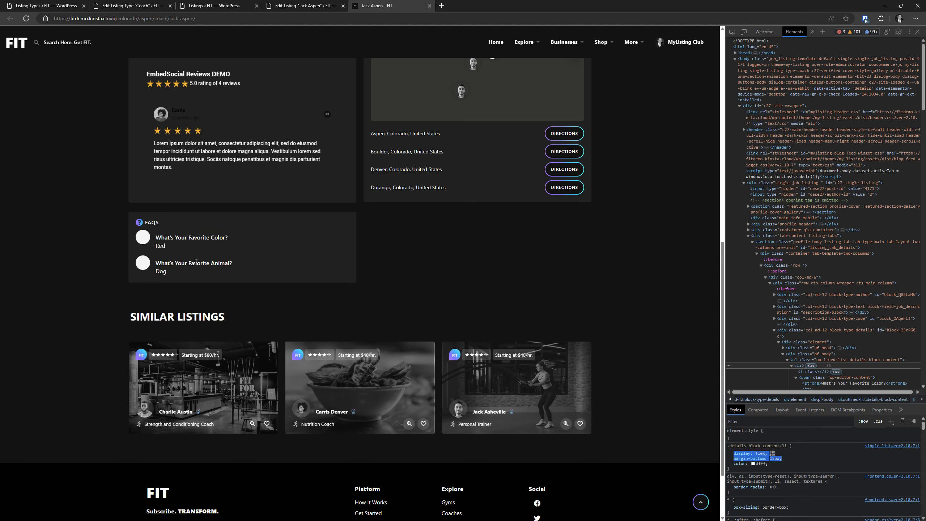
Hide the FAQ icon circles with display: none, then close DevTools
right_click(143, 235)
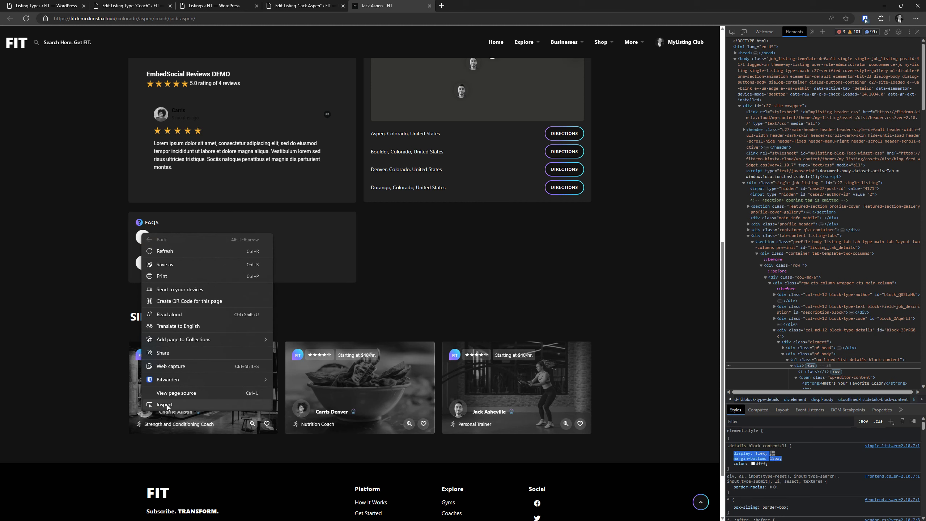
left_click(161, 406)
left_click(783, 502)
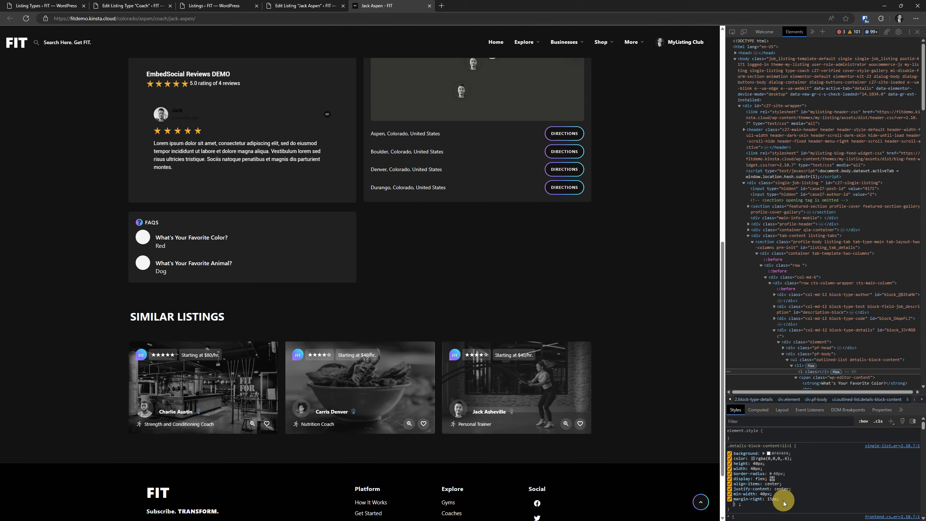
type("display: ;")
key("Tab")
type("non")
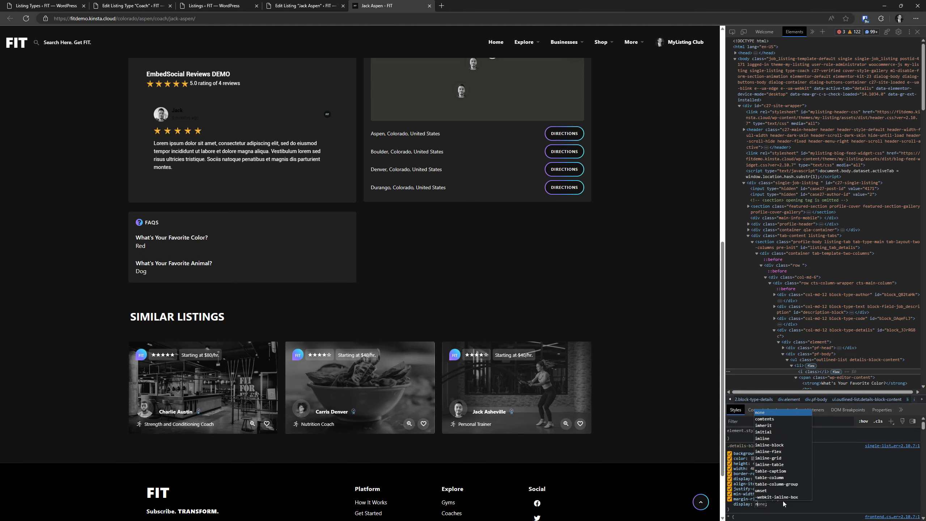
left_click(424, 249)
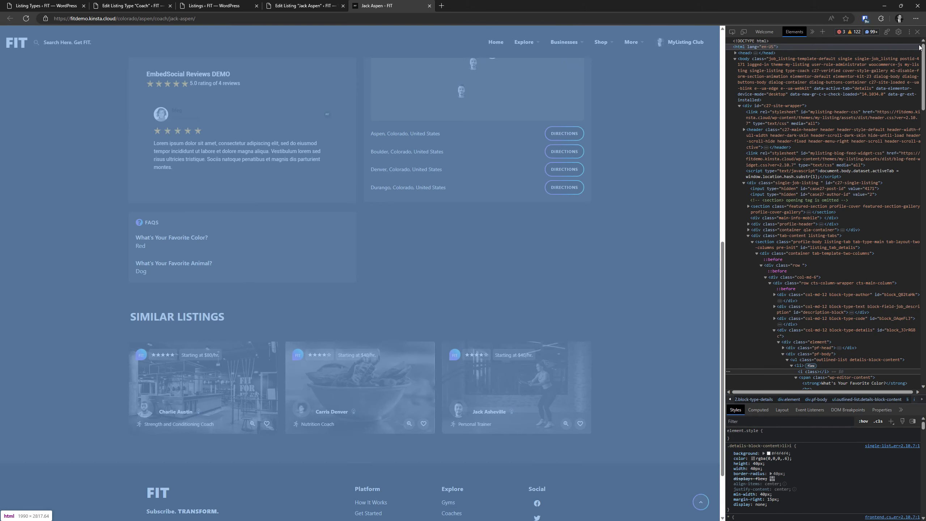
left_click(917, 33)
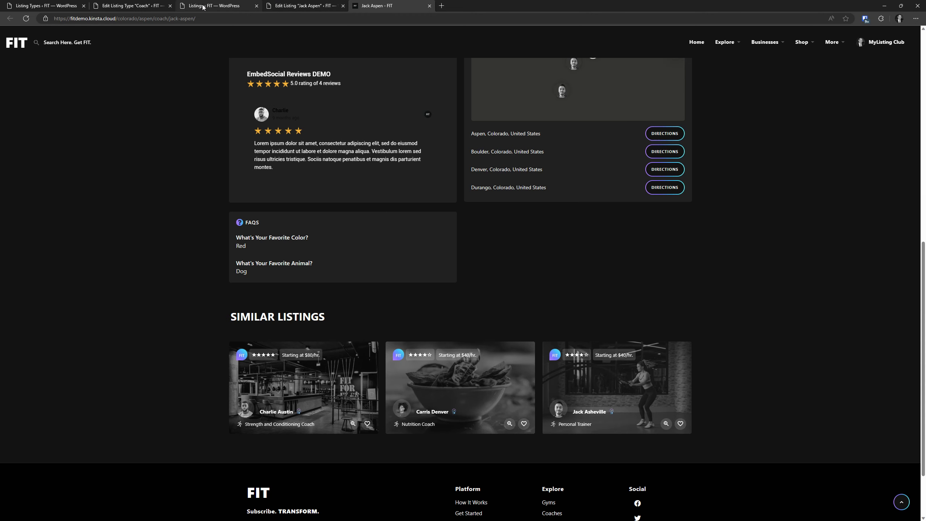
Open the Coach listing type's Fields tab and locate the FAQs and Feedback fields
left_click(126, 6)
left_click(350, 203)
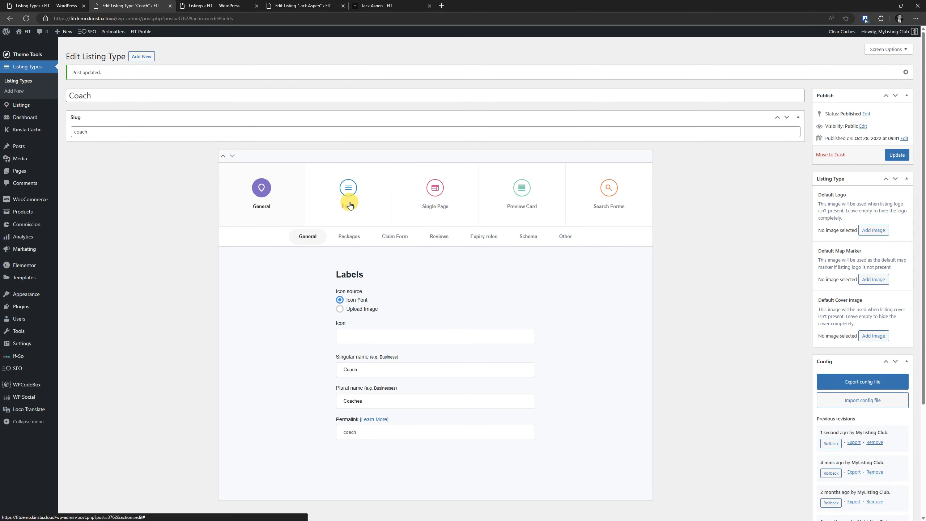
scroll(356, 207, "down", 15)
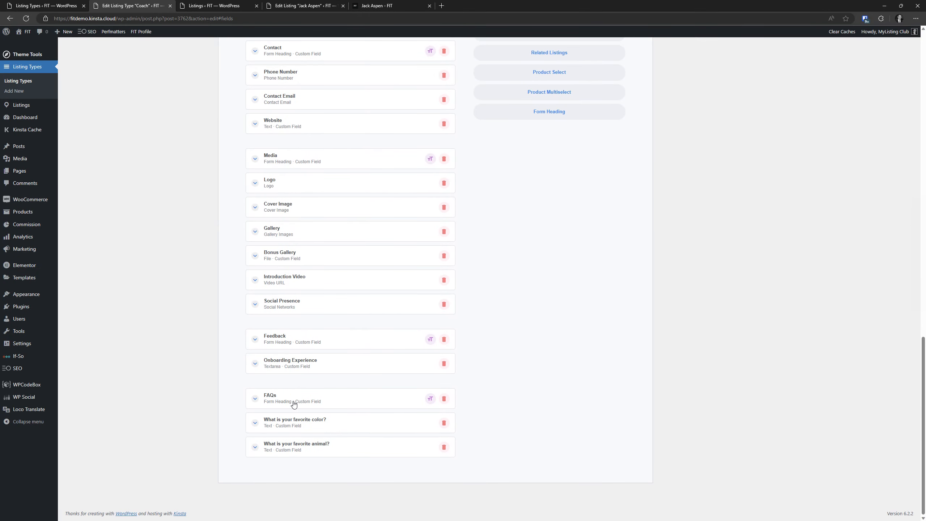
scroll(554, 320, "up", 5)
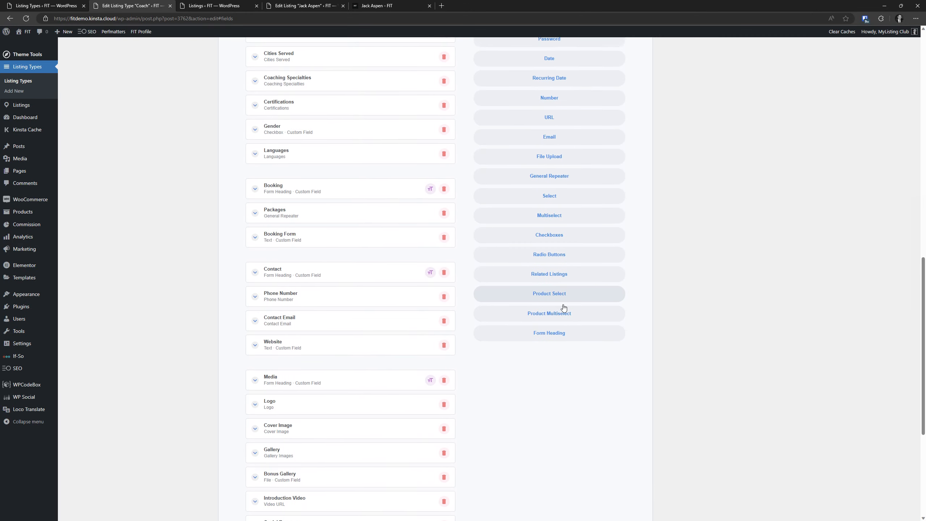
scroll(378, 375, "down", 5)
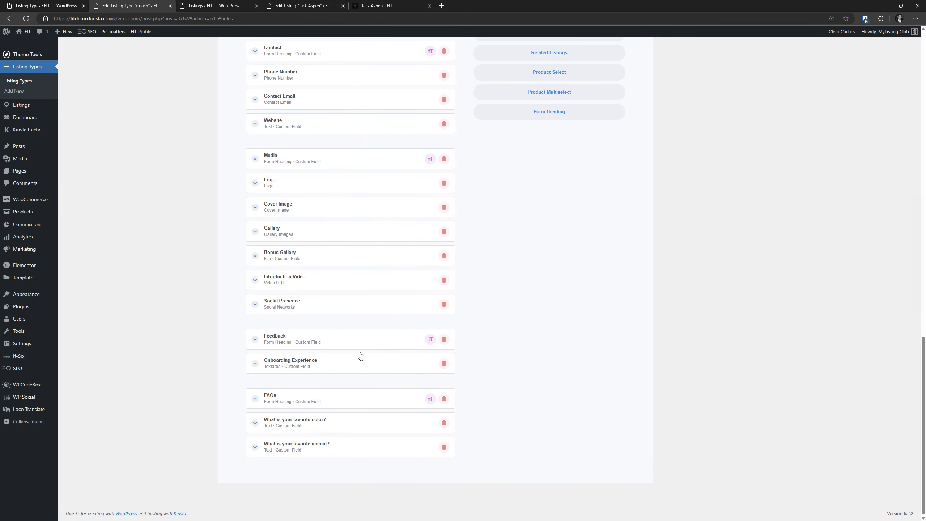
scroll(526, 310, "up", 10)
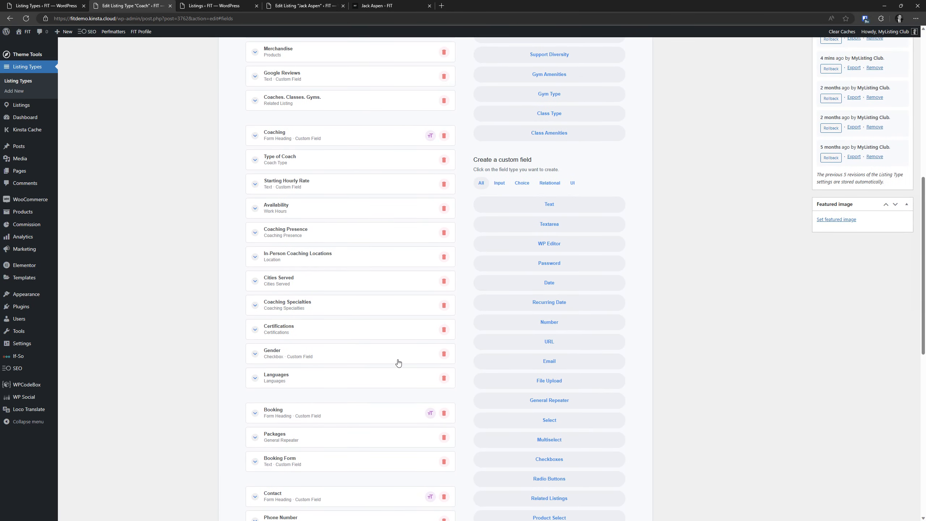
scroll(399, 362, "down", 10)
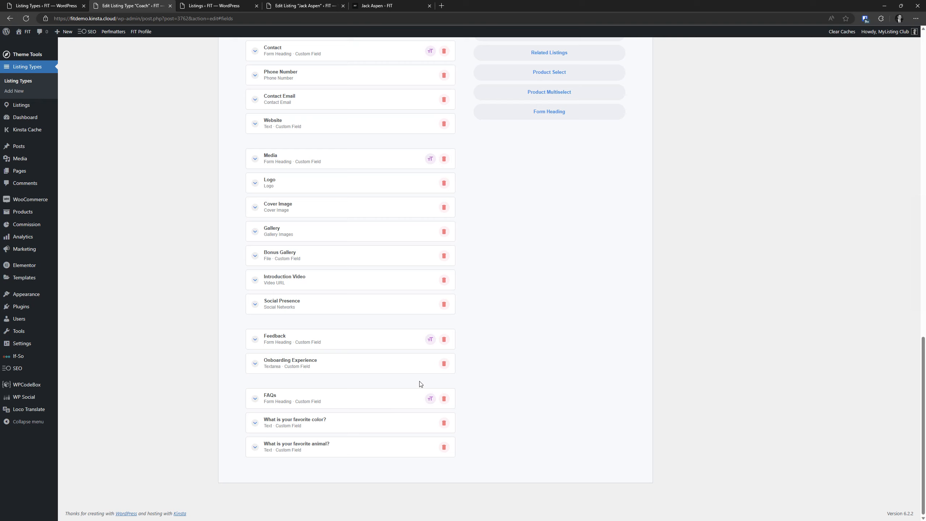
scroll(551, 262, "up", 2)
scroll(401, 328, "down", 2)
Drag the FAQs heading above Feedback, followed by the favorite color and favorite animal questions
left_click_drag(304, 397, 260, 228)
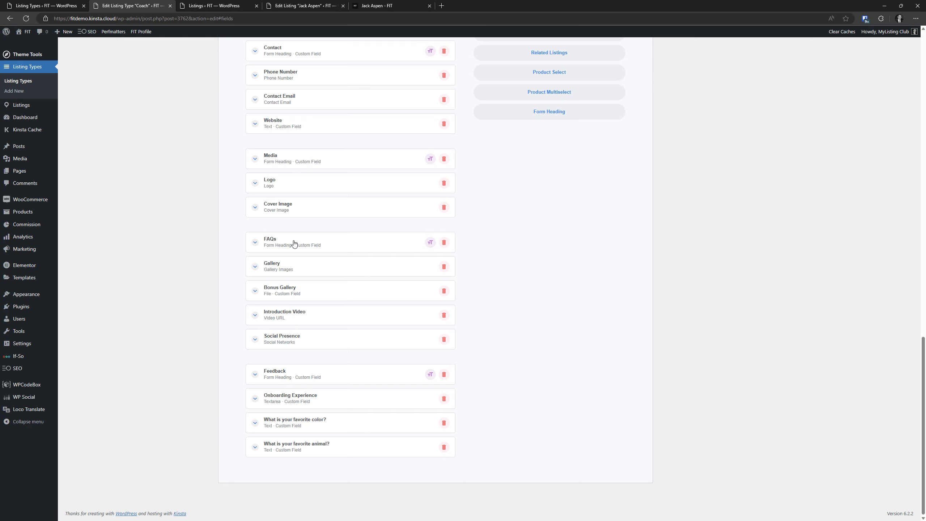
left_click_drag(293, 243, 291, 343)
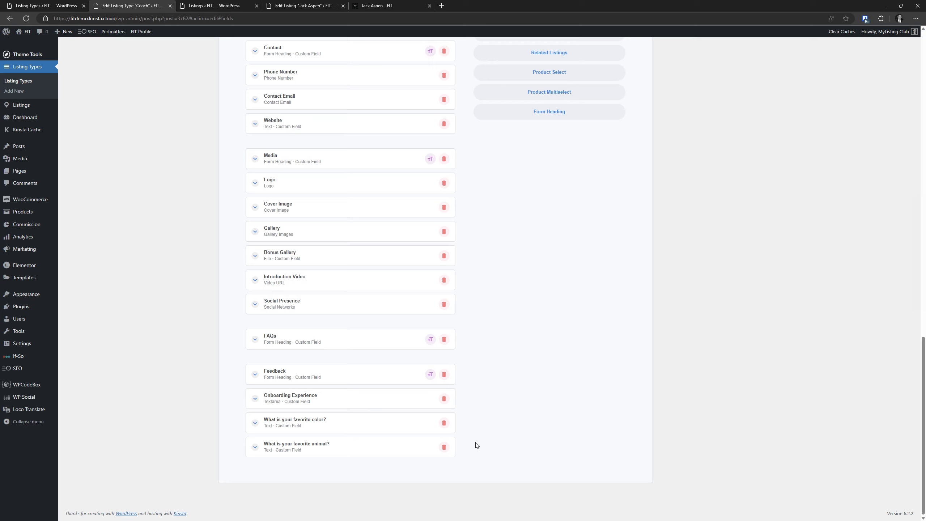
left_click_drag(343, 426, 330, 364)
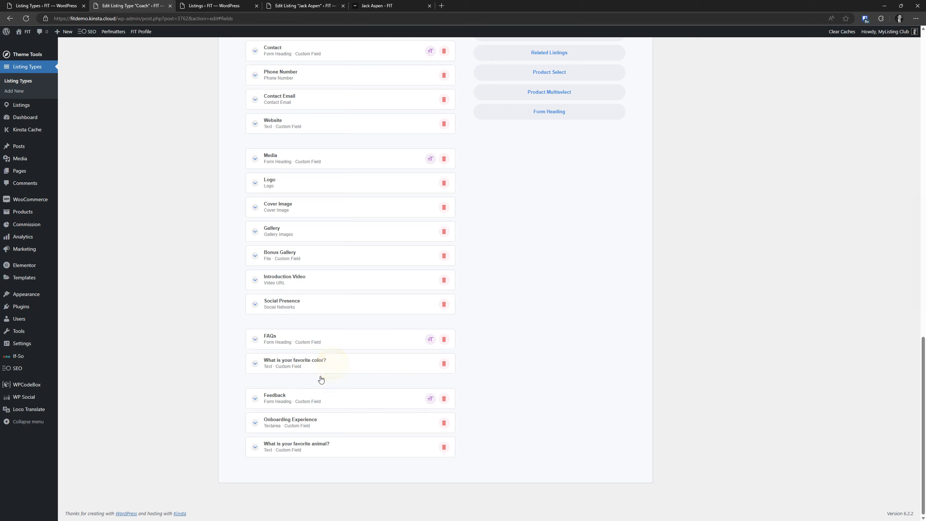
left_click_drag(324, 446, 324, 389)
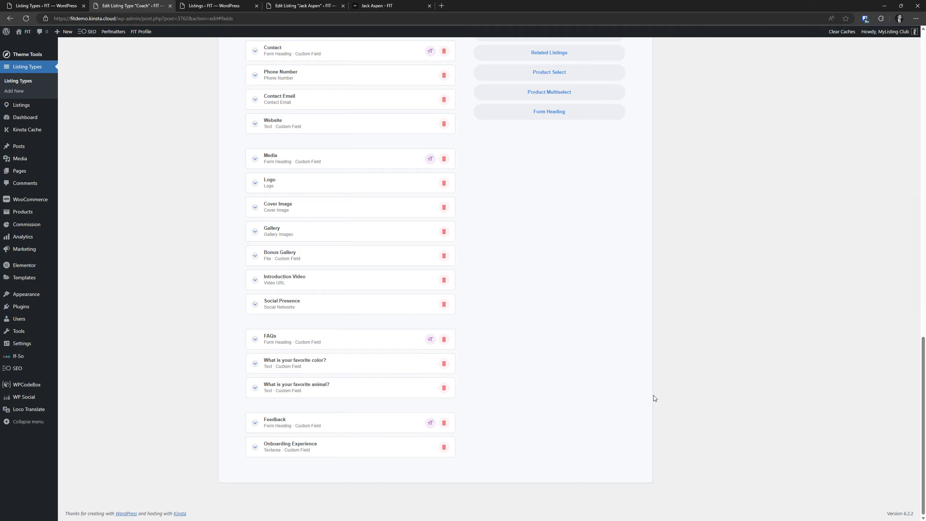
scroll(330, 387, "up", 20)
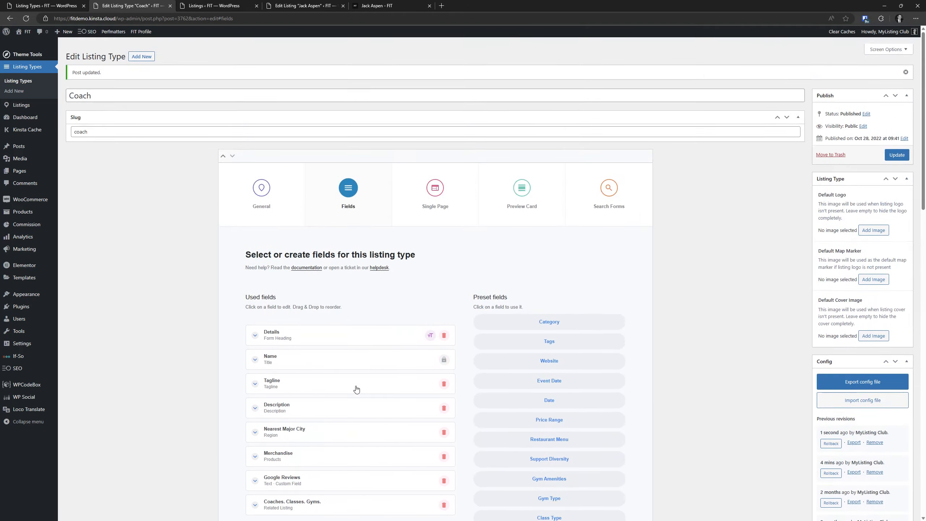
Update the Coach listing type and return to its Fields tab showing FAQs above Feedback
left_click(897, 155)
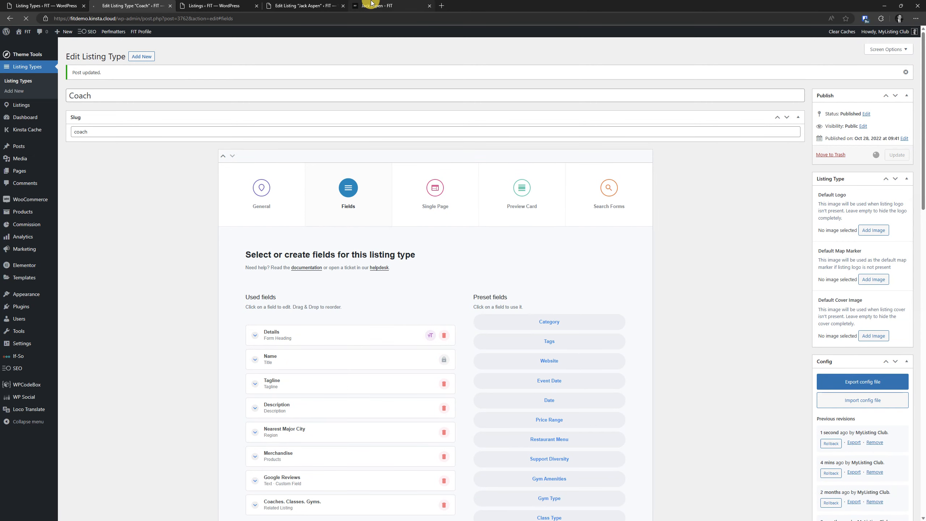
left_click(382, 5)
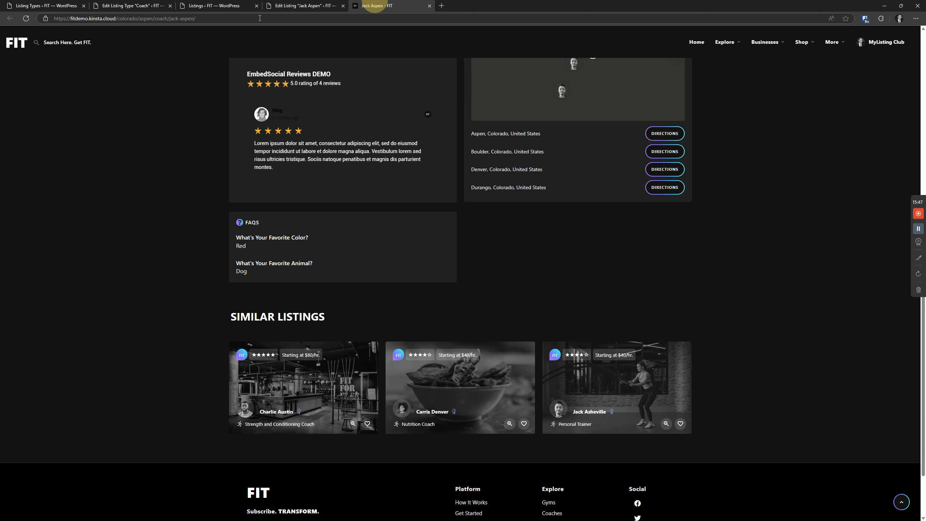
key("ctrl+shift+Tab")
key("ctrl+shift+Tab")
key("ctrl+shift+Tab")
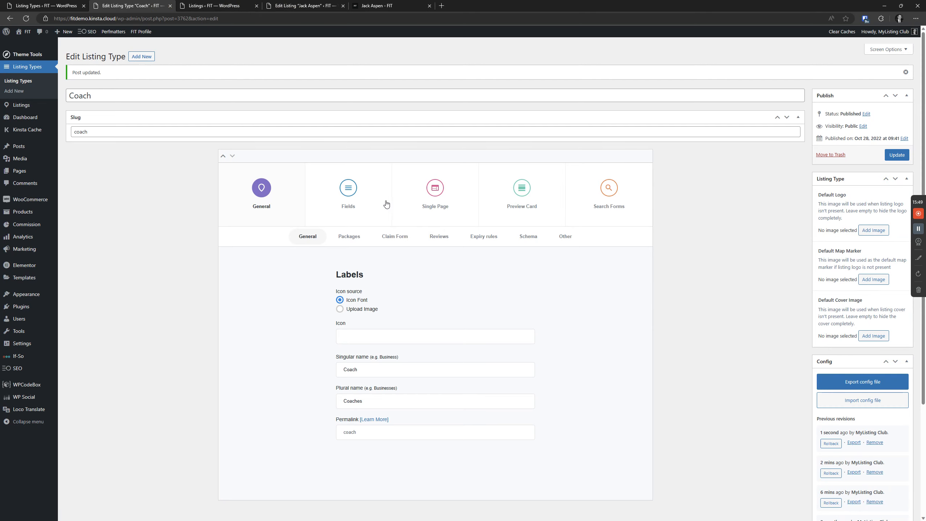
left_click(350, 193)
scroll(503, 295, "down", 15)
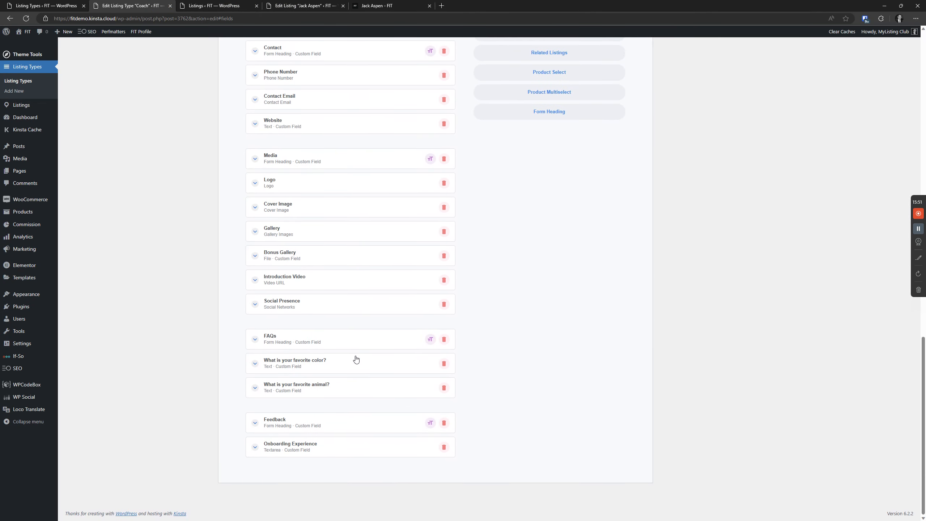